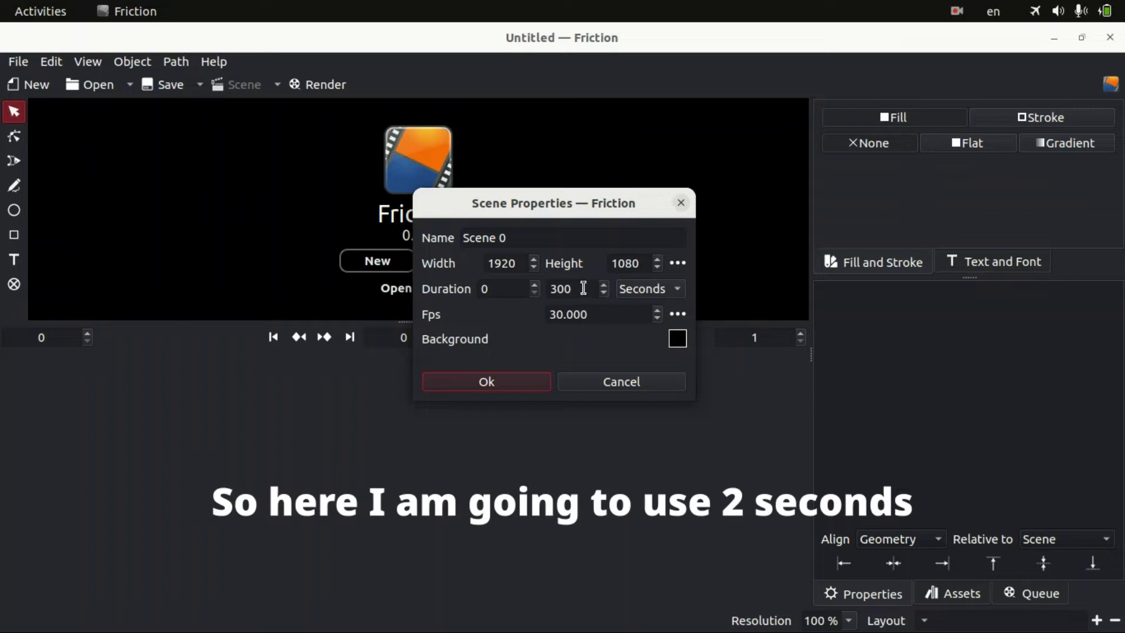
# - Create the new scene with a duration of 2 seconds and enlarge the canvas area
pyautogui.doubleClick(563, 288)
pyautogui.write('2')
pyautogui.moveTo(597, 308); pyautogui.dragTo(548, 314)
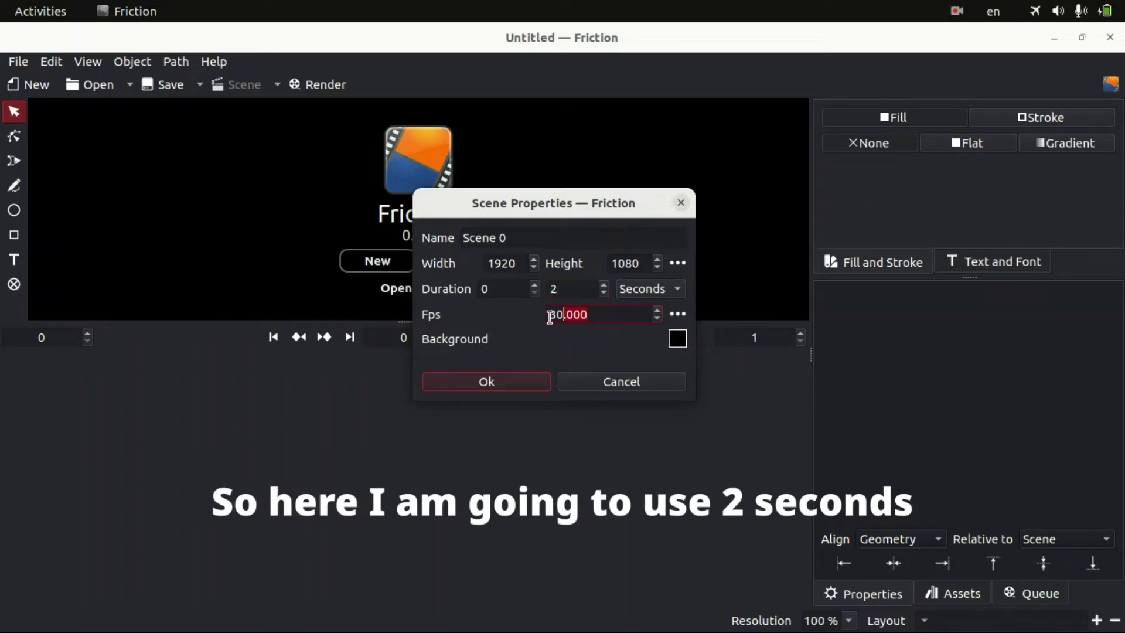
pyautogui.click(472, 385)
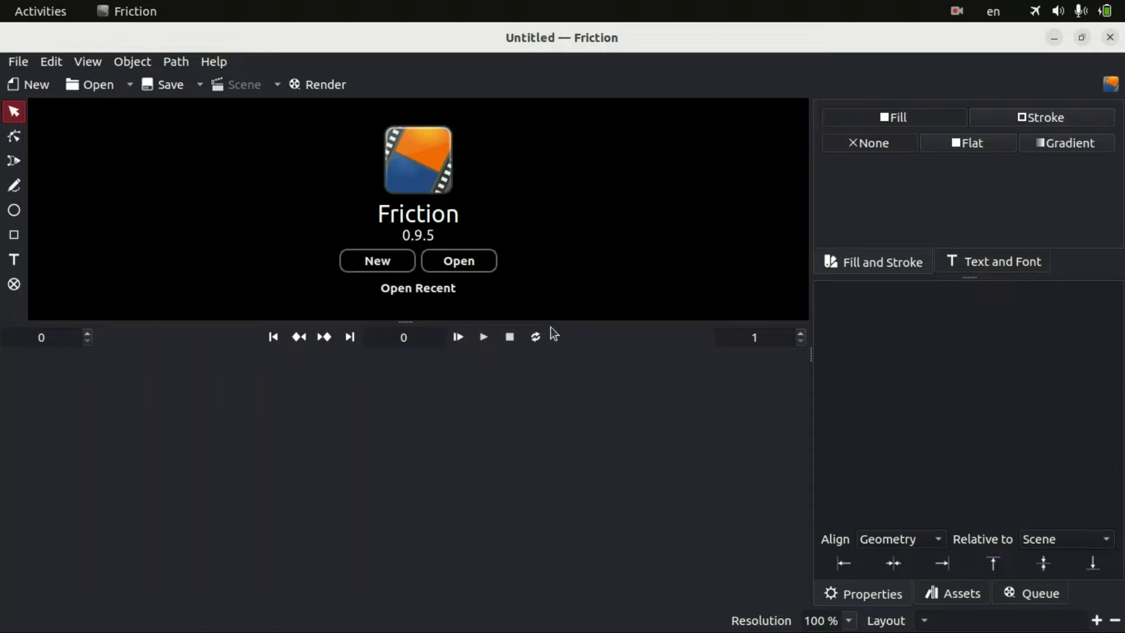
pyautogui.moveTo(410, 325); pyautogui.dragTo(428, 391)
# - Add the text "Creative." to the canvas and set its font family to Montserrat Black
pyautogui.click(14, 261)
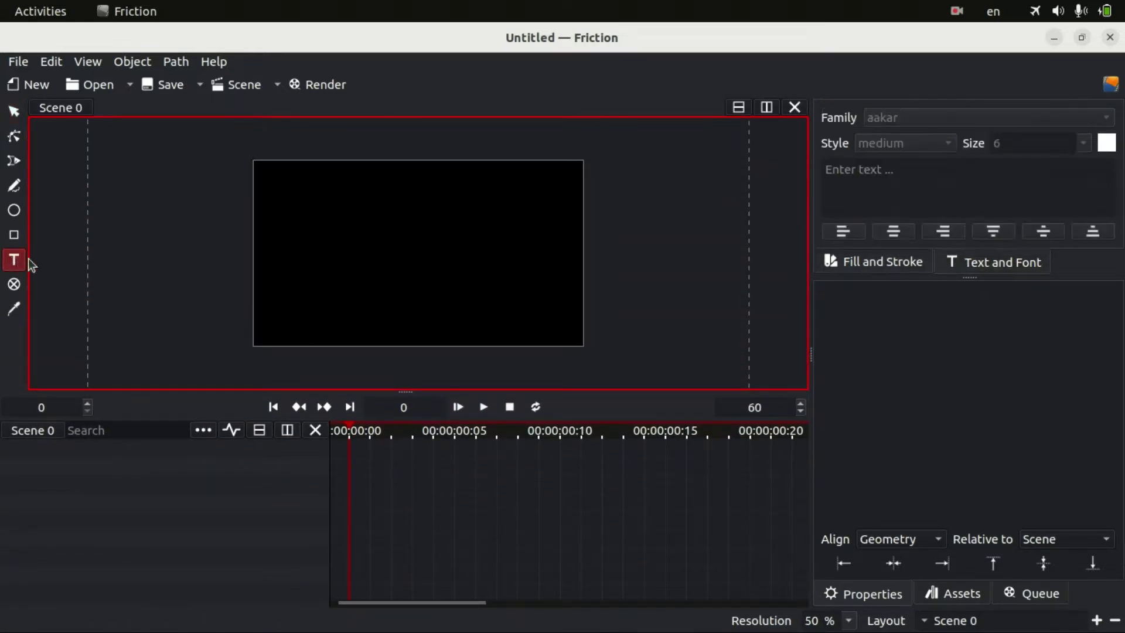
pyautogui.click(364, 245)
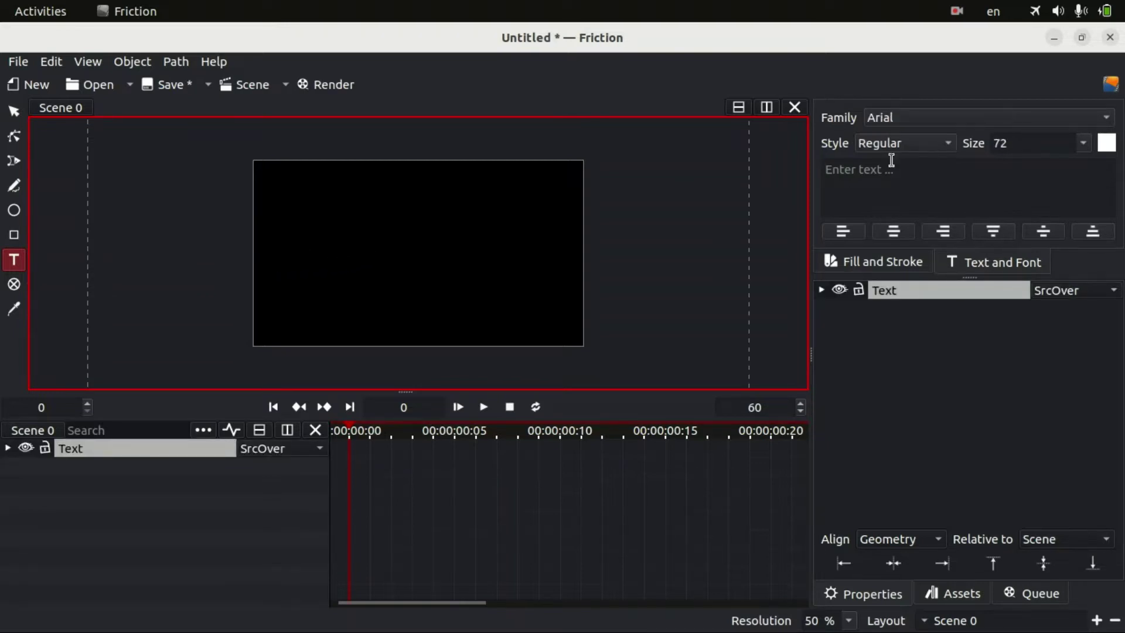
pyautogui.write('Creative.')
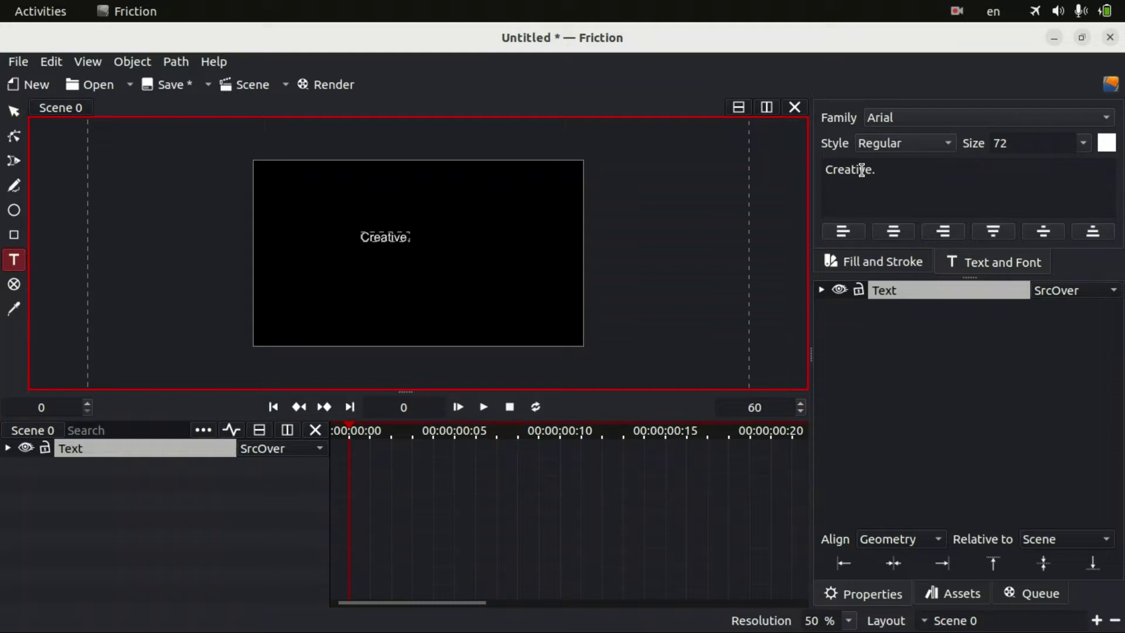
pyautogui.click(939, 122)
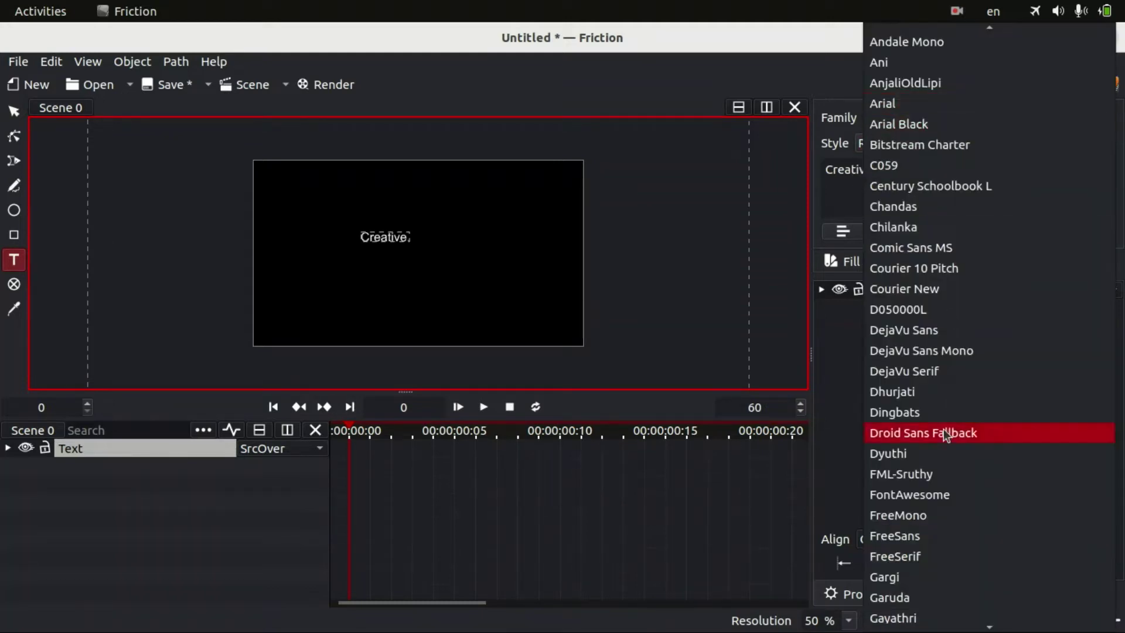
pyautogui.scroll(-1, 944, 434)
pyautogui.scroll(-20, 946, 436)
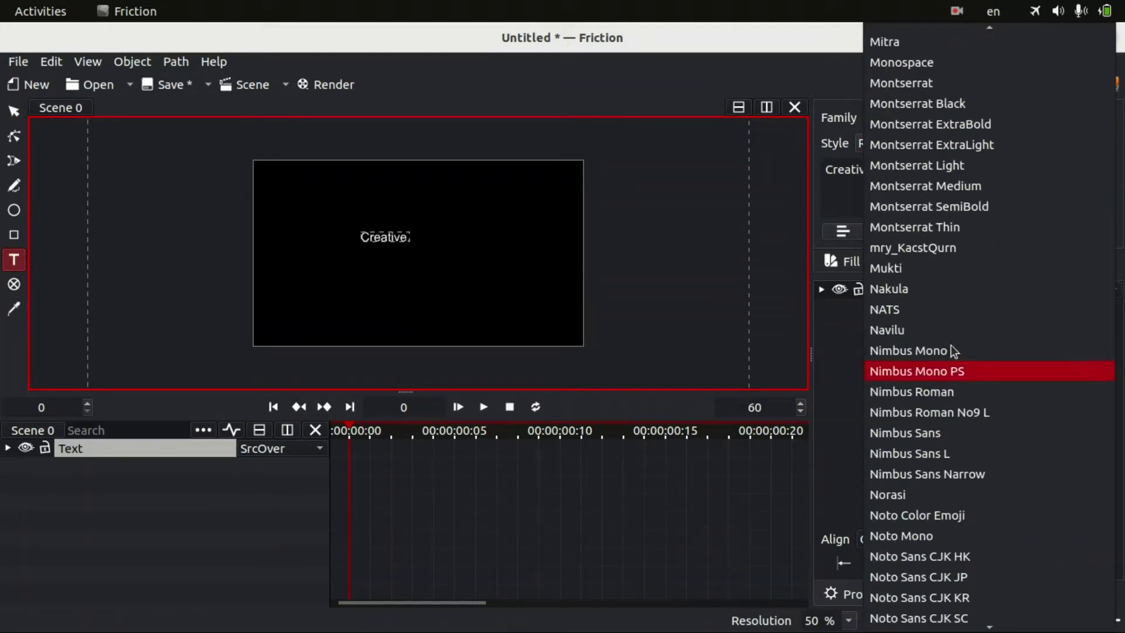
pyautogui.click(955, 105)
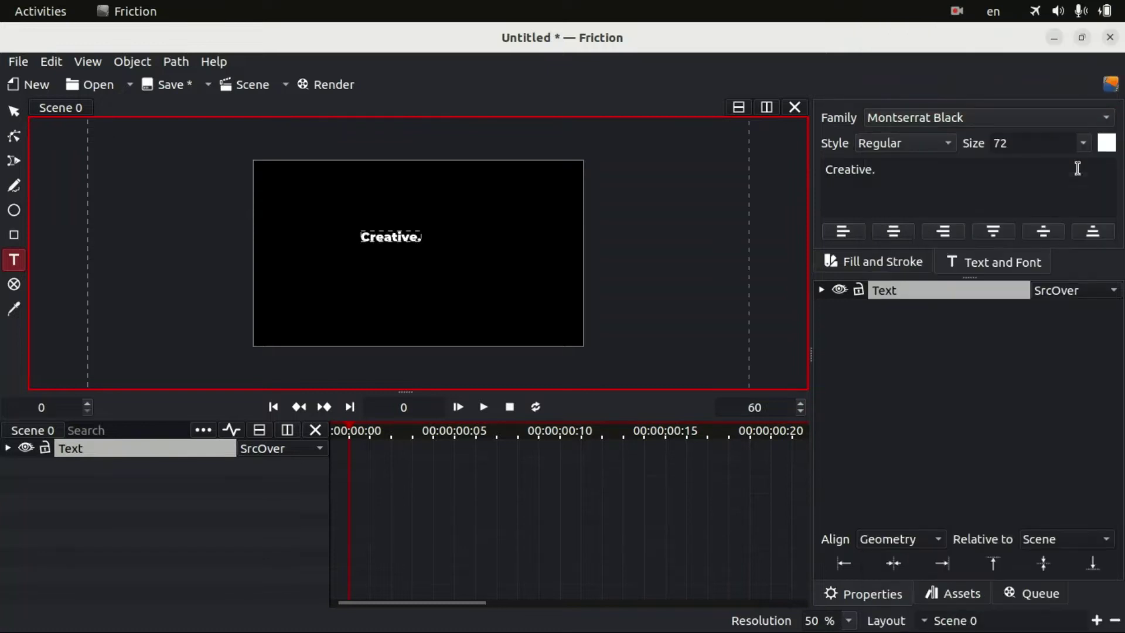
# - Scale the text layer up uniformly until it spans about two thirds of the scene width
pyautogui.click(14, 110)
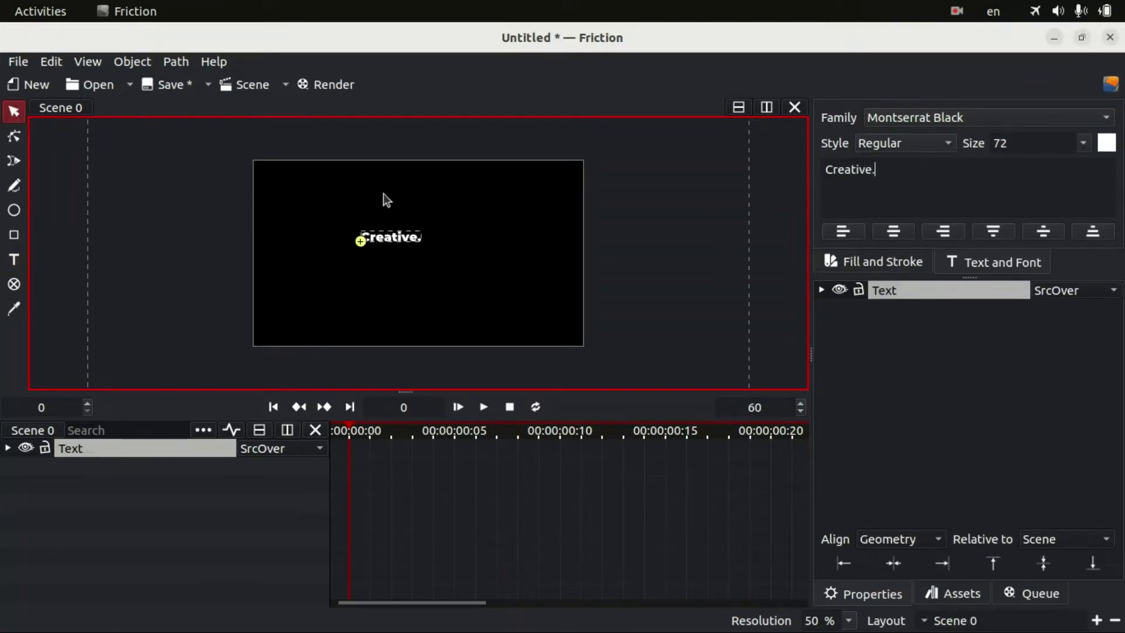
pyautogui.click(656, 198)
pyautogui.click(170, 448)
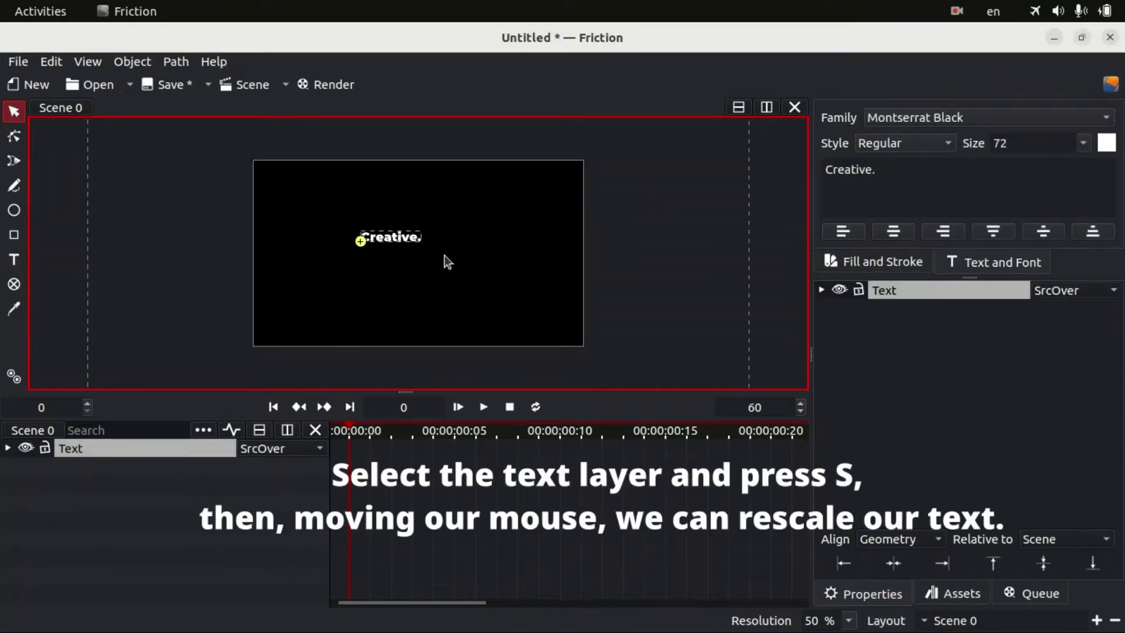
pyautogui.press('s')
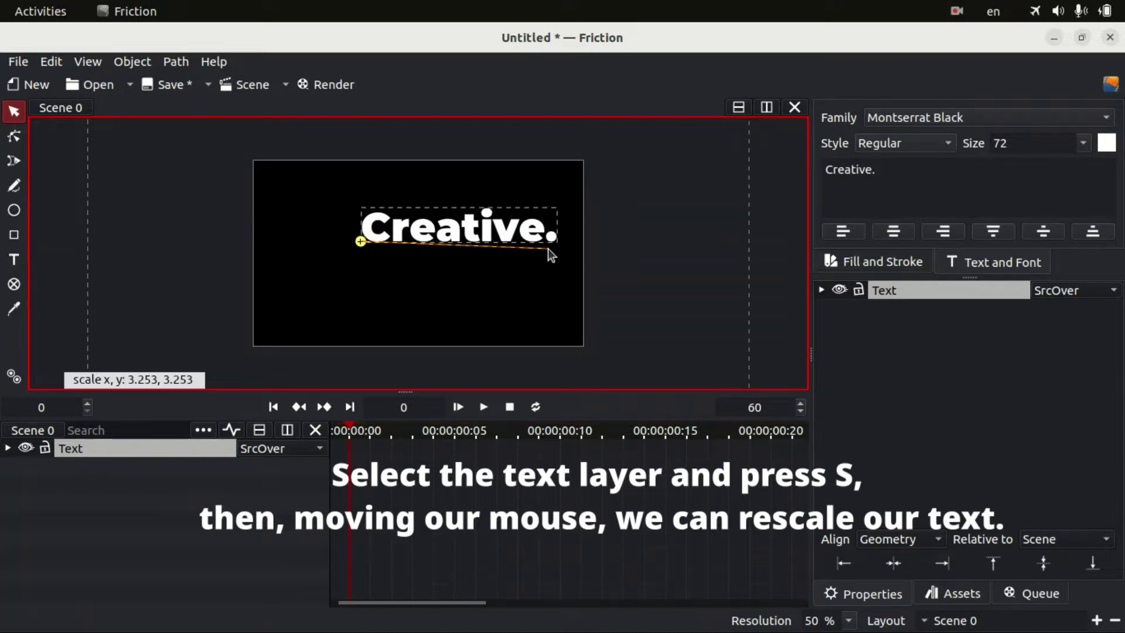
pyautogui.click(547, 248)
pyautogui.press('s')
pyautogui.click(556, 251)
# - Move the enlarged text toward the middle and center it horizontally and vertically relative to the scene
pyautogui.press('g')
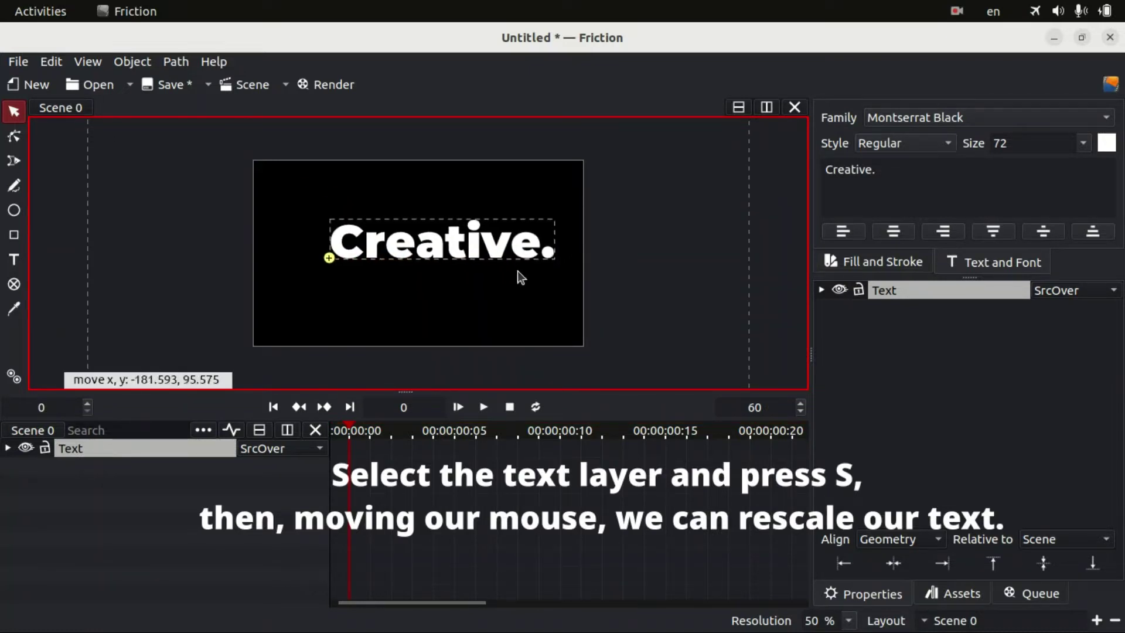
pyautogui.click(509, 283)
pyautogui.click(905, 564)
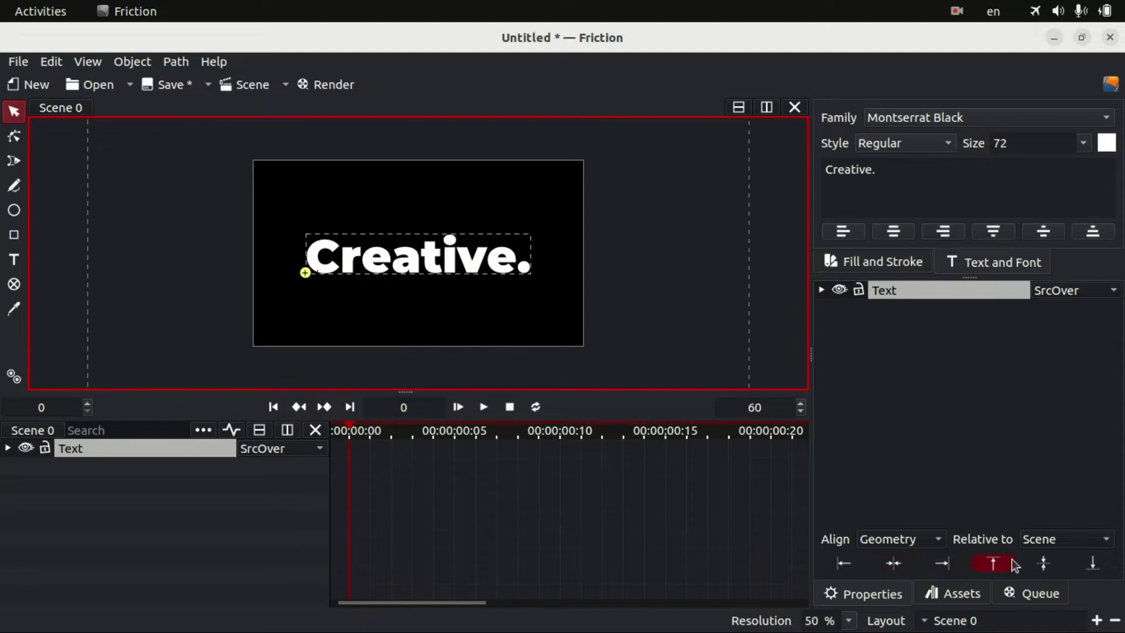
pyautogui.click(1038, 566)
pyautogui.click(619, 267)
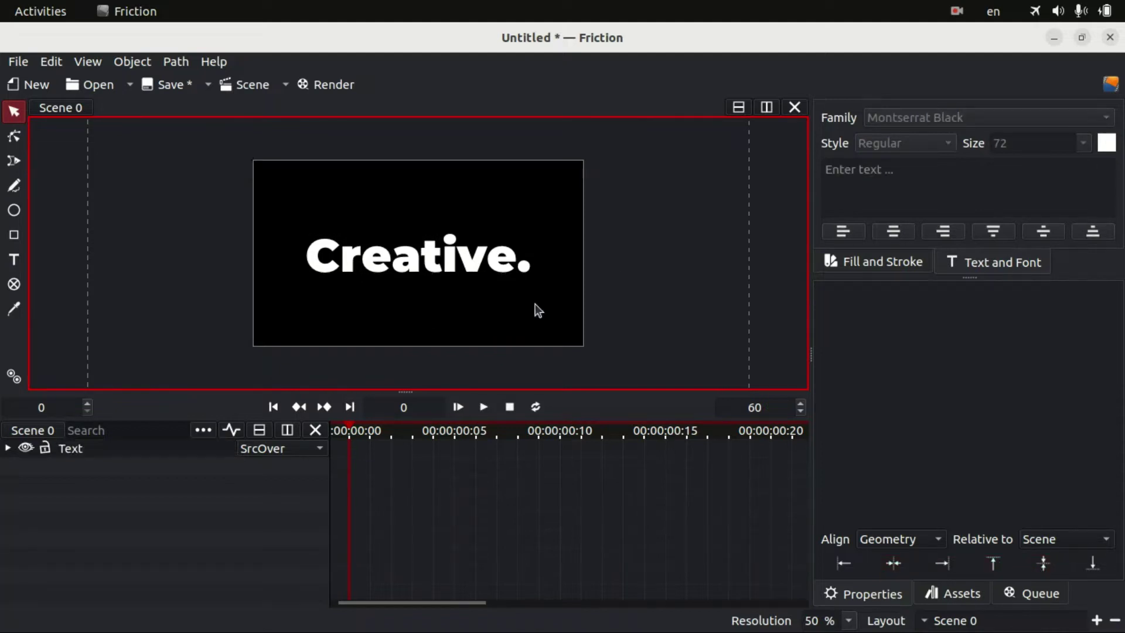
# - Add a text effect to the Text layer
pyautogui.click(62, 449)
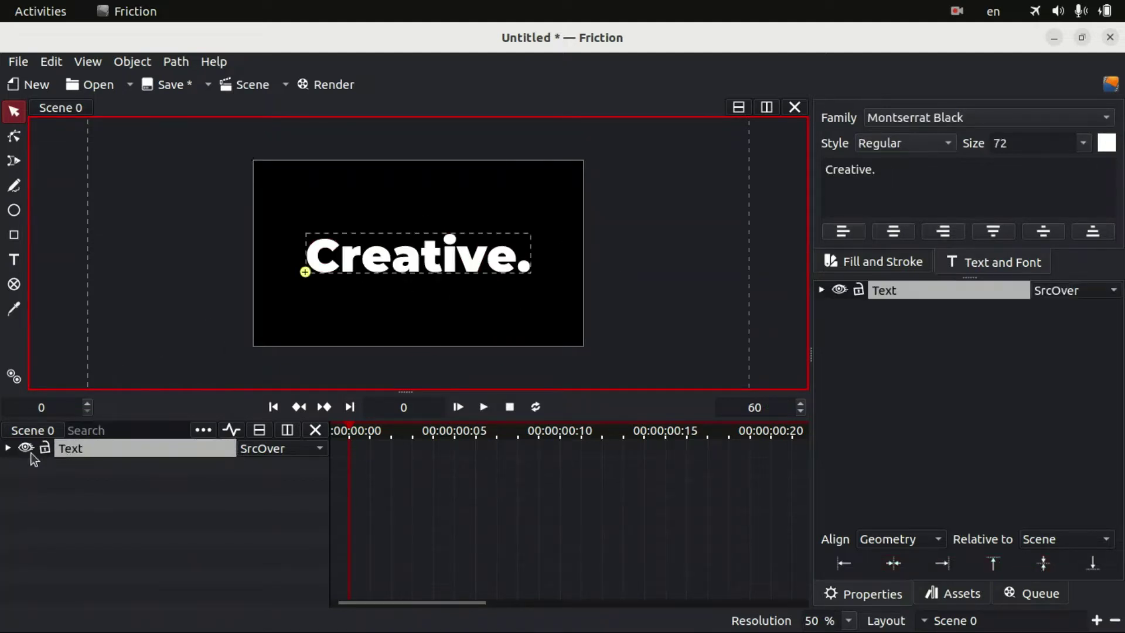
pyautogui.click(9, 448)
pyautogui.rightClick(50, 555)
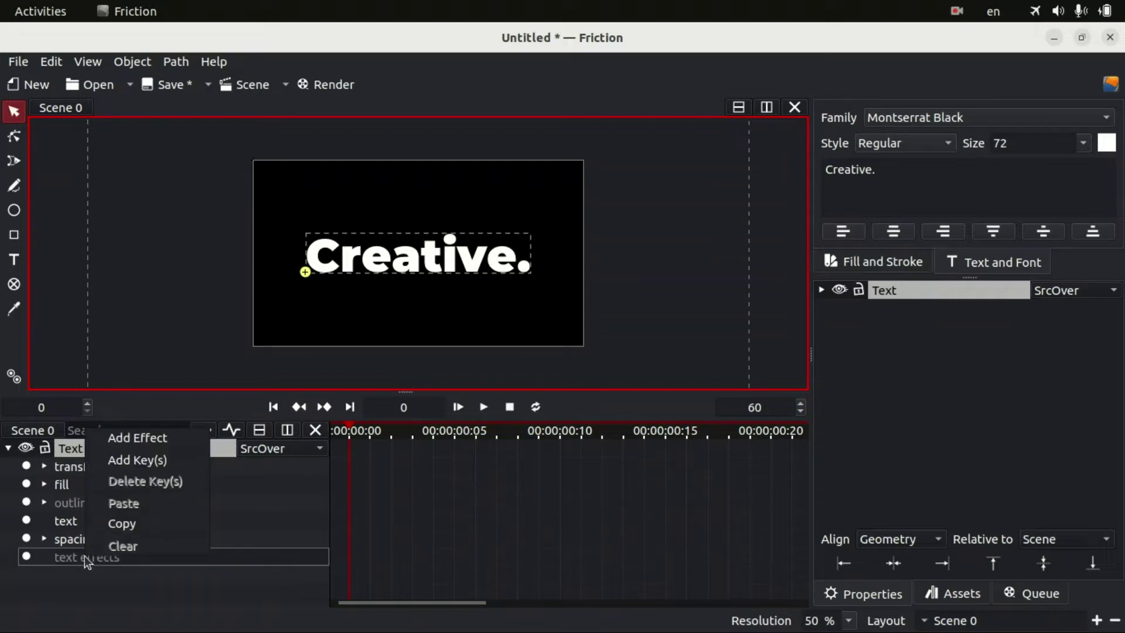
pyautogui.click(169, 439)
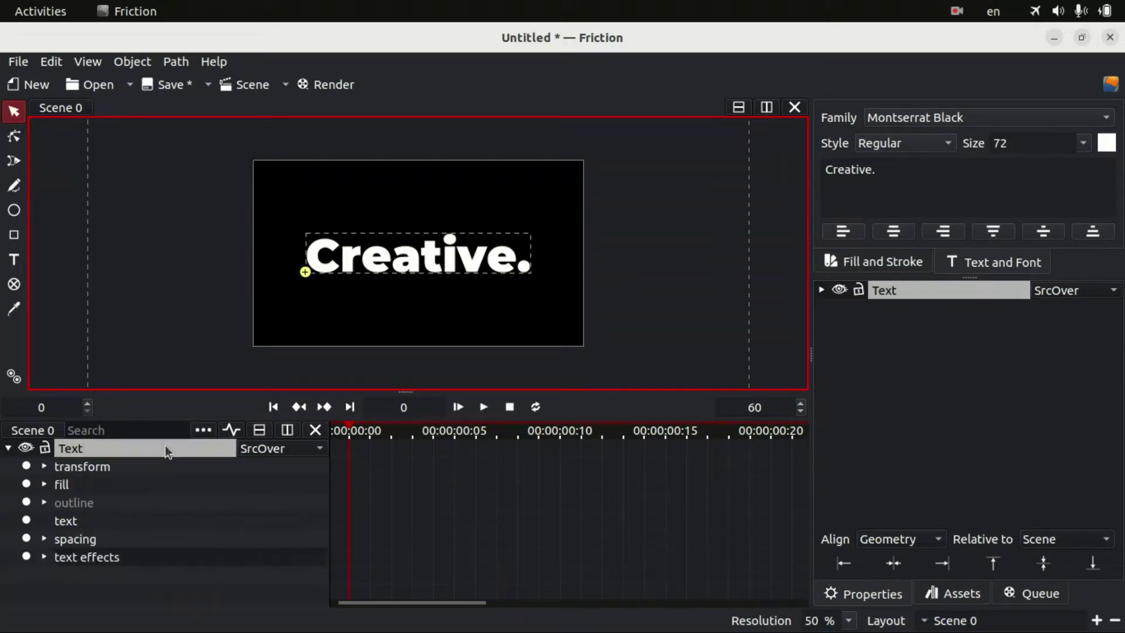
# - Reshape the text effect's diminish curve on the canvas, placing point 4 at about 135.9, 1.0 and point 1 at about -115.6, 0.1
pyautogui.click(44, 558)
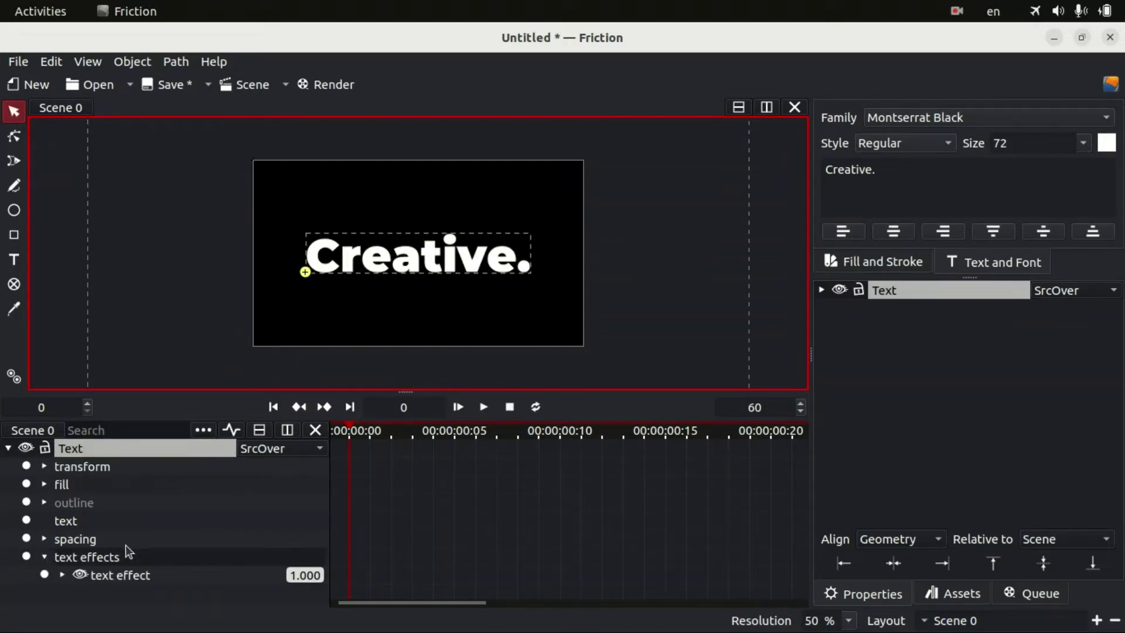
pyautogui.click(62, 575)
pyautogui.scroll(-2, 171, 553)
pyautogui.scroll(-1, 170, 554)
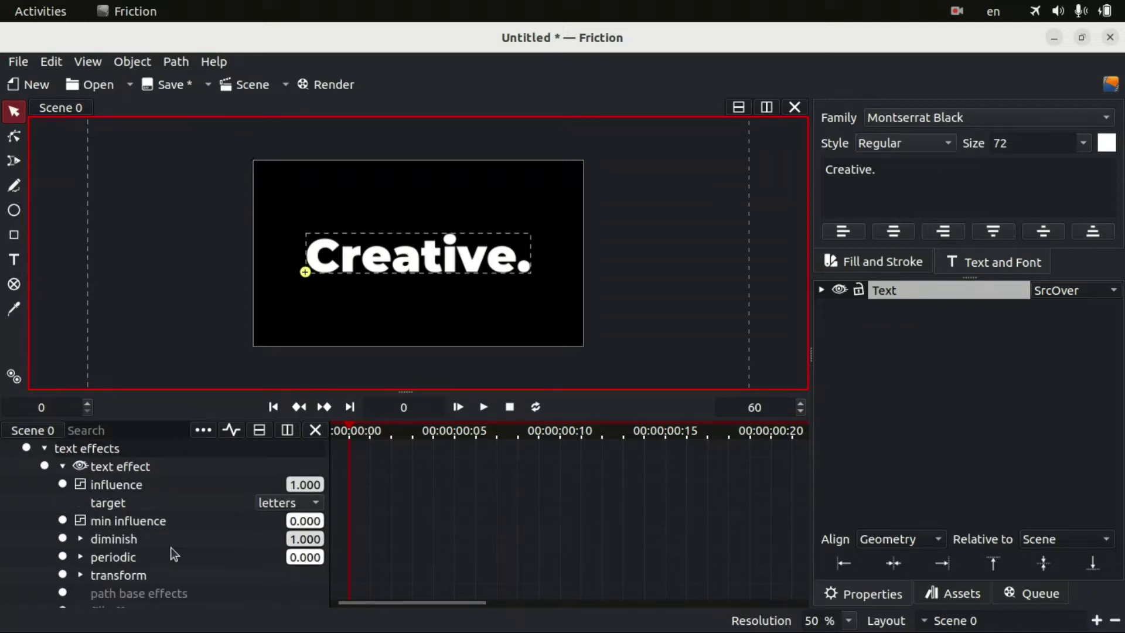
pyautogui.click(80, 538)
pyautogui.scroll(-2, 145, 536)
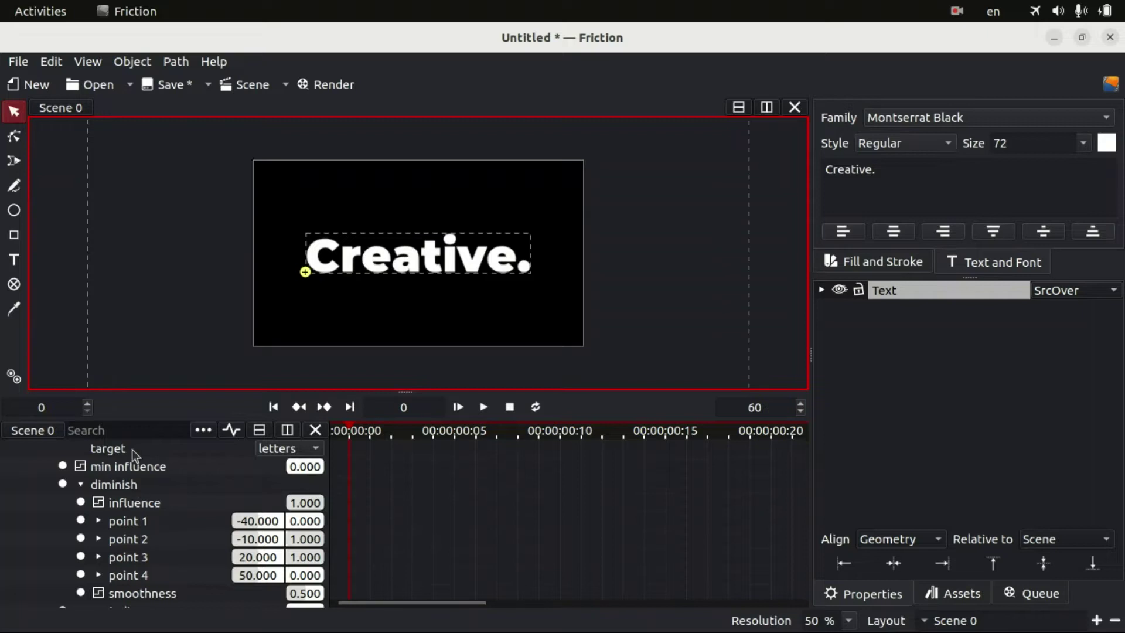
pyautogui.click(14, 137)
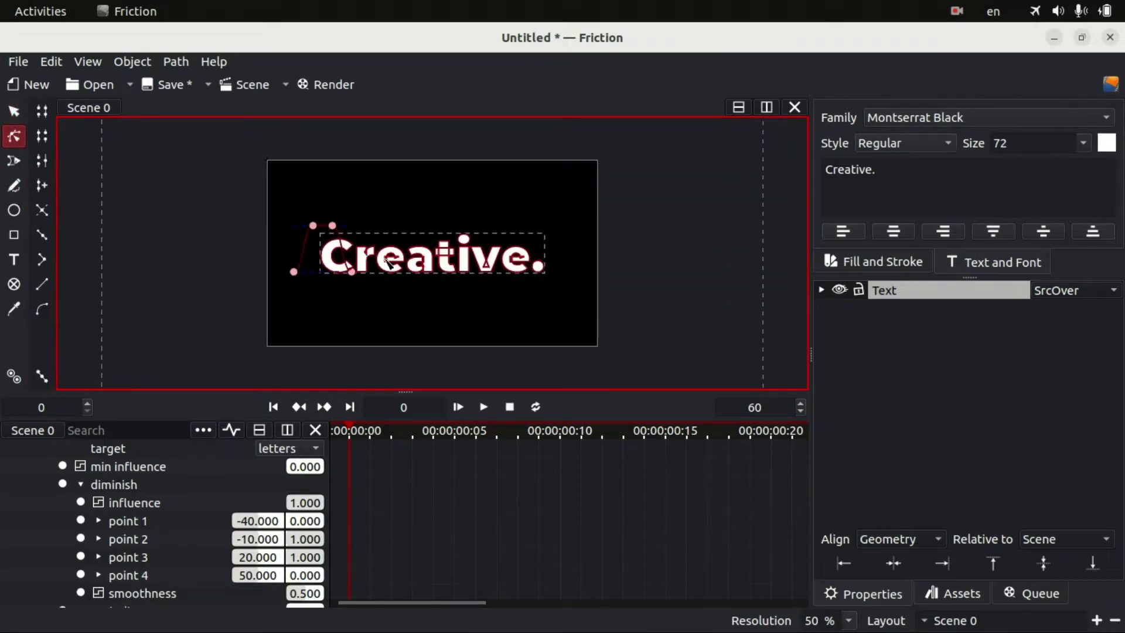
pyautogui.moveTo(354, 275); pyautogui.dragTo(247, 270)
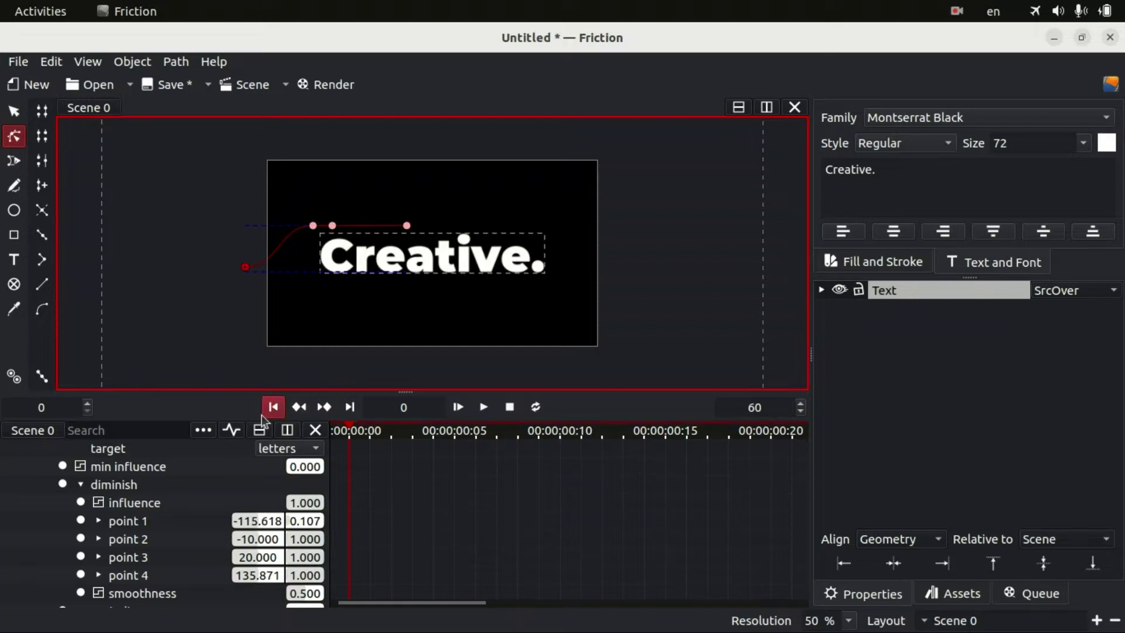
# - In the text effect's transform, set the vertical translation to about 62.7 and the opacity to 0
pyautogui.scroll(-2, 242, 507)
pyautogui.scroll(1, 235, 514)
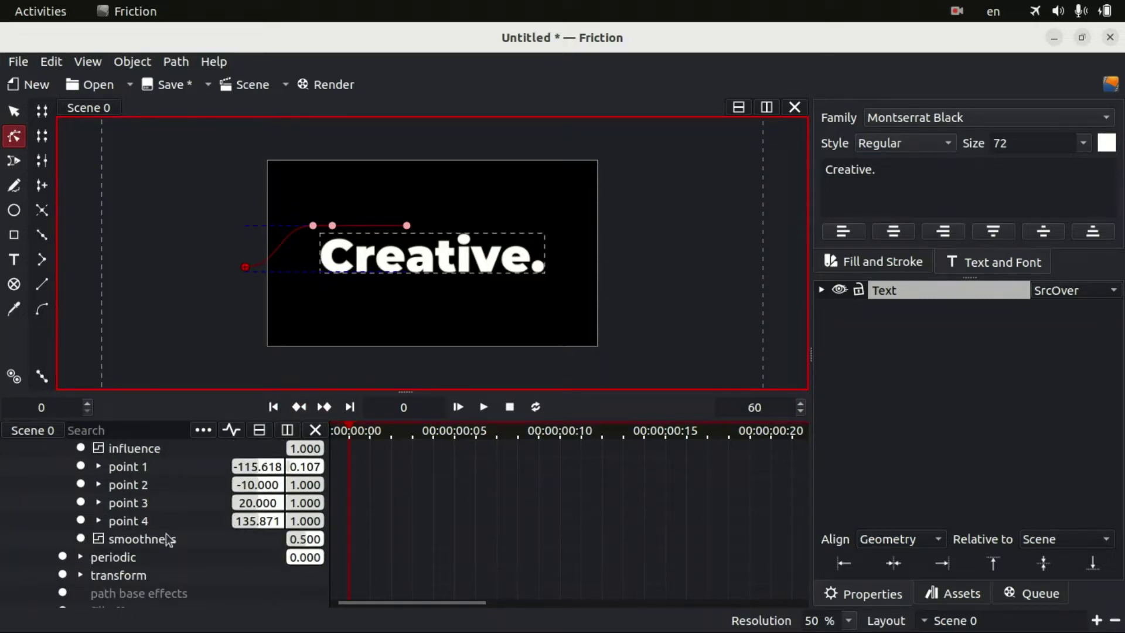
pyautogui.click(85, 575)
pyautogui.scroll(-5, 118, 565)
pyautogui.scroll(1, 190, 484)
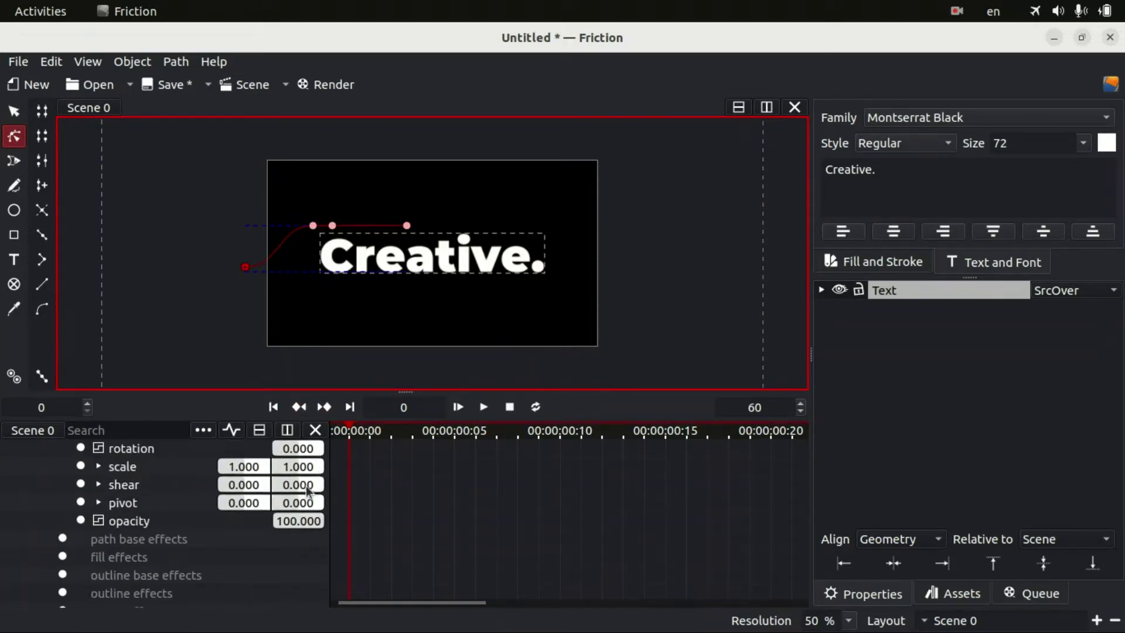
pyautogui.scroll(2, 258, 516)
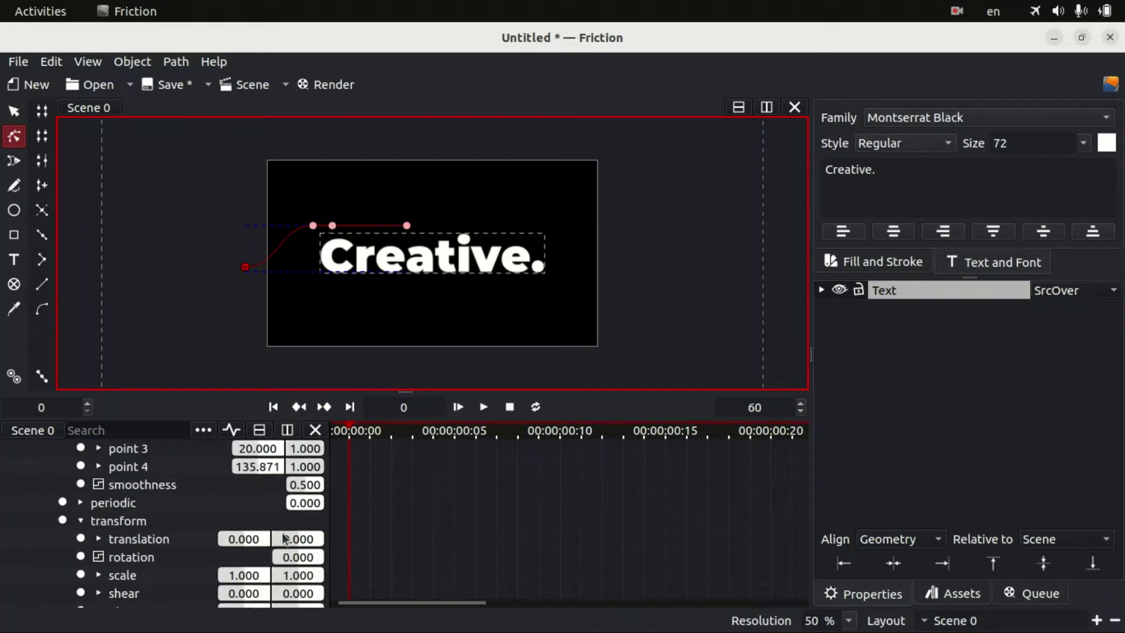
pyautogui.moveTo(284, 540); pyautogui.dragTo(321, 539)
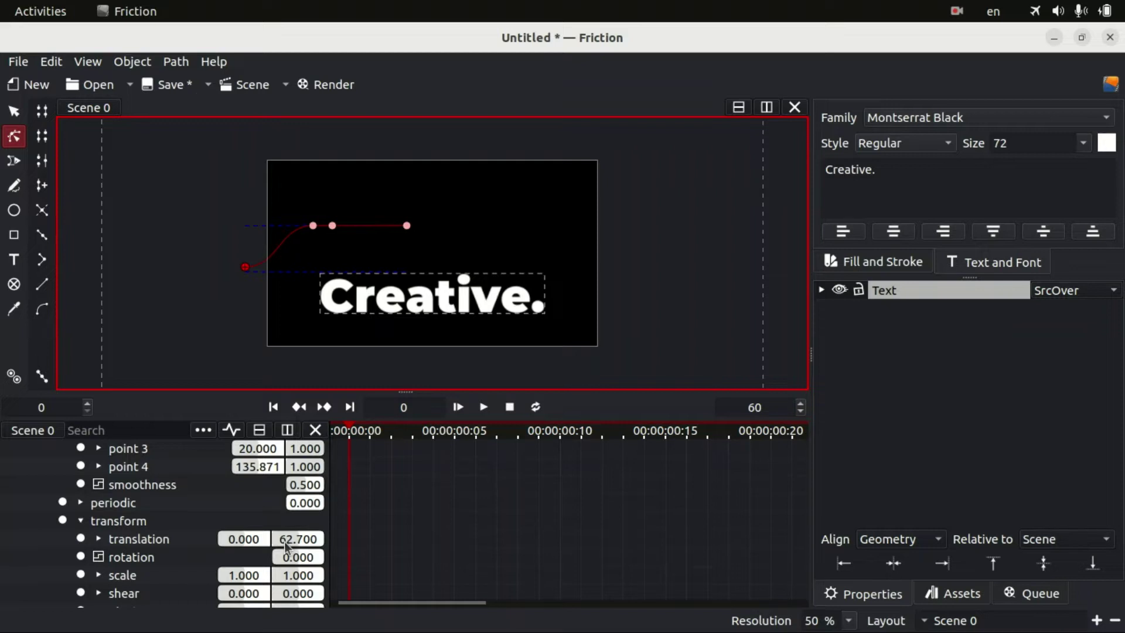
pyautogui.scroll(-1, 263, 527)
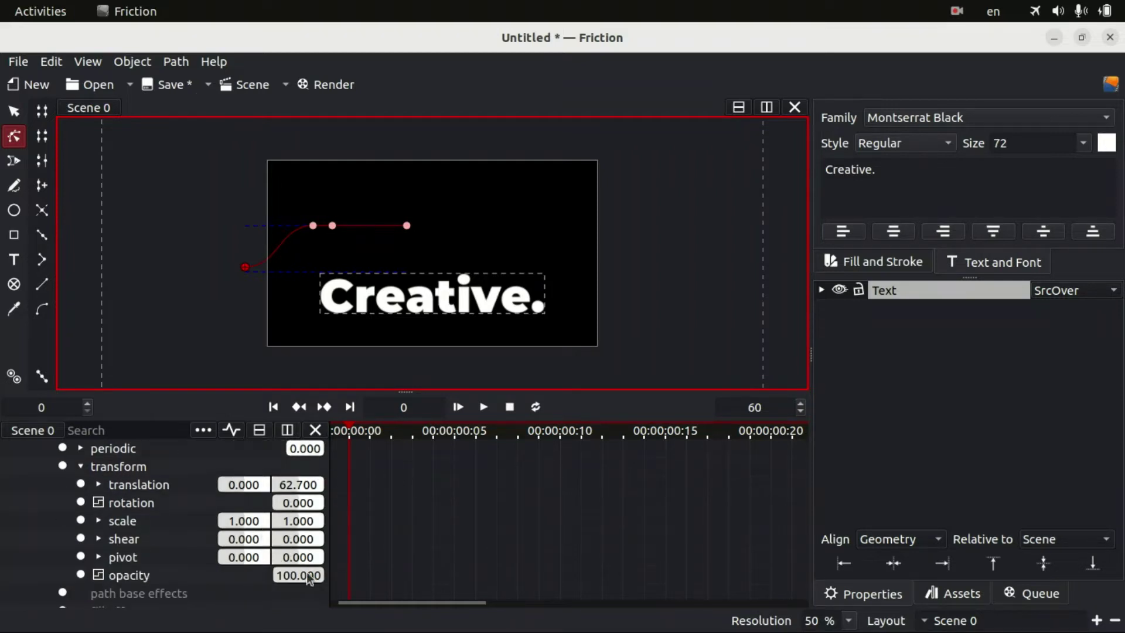
pyautogui.moveTo(304, 575); pyautogui.dragTo(245, 576)
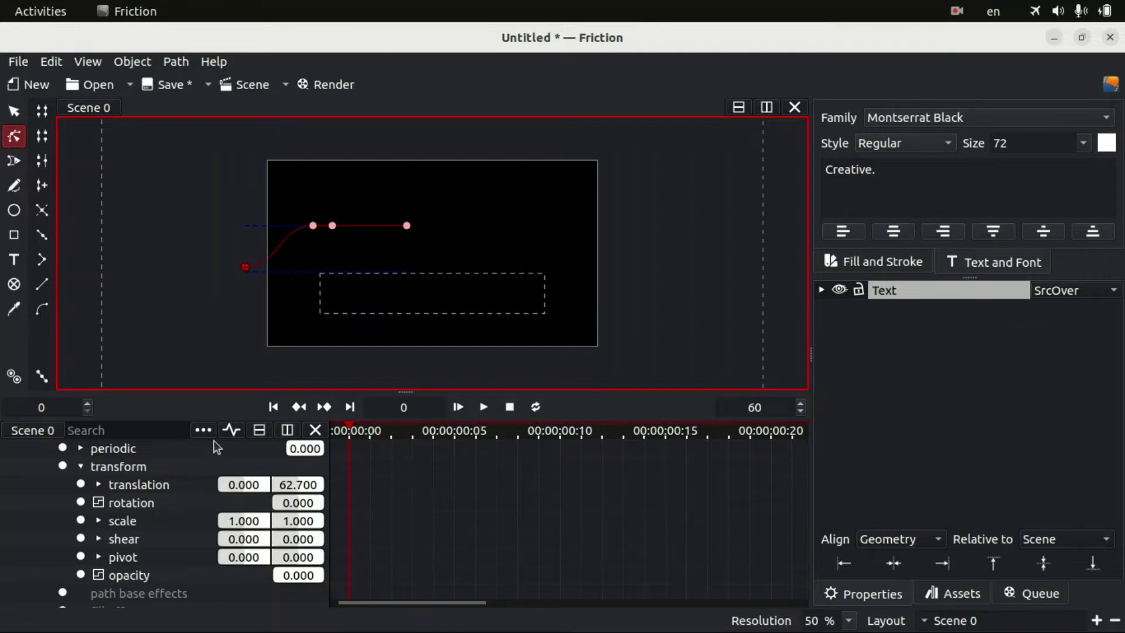
# - Select all four diminish curve points on the canvas and start keyframing points 1 to 4 at frame 0
pyautogui.scroll(2, 210, 468)
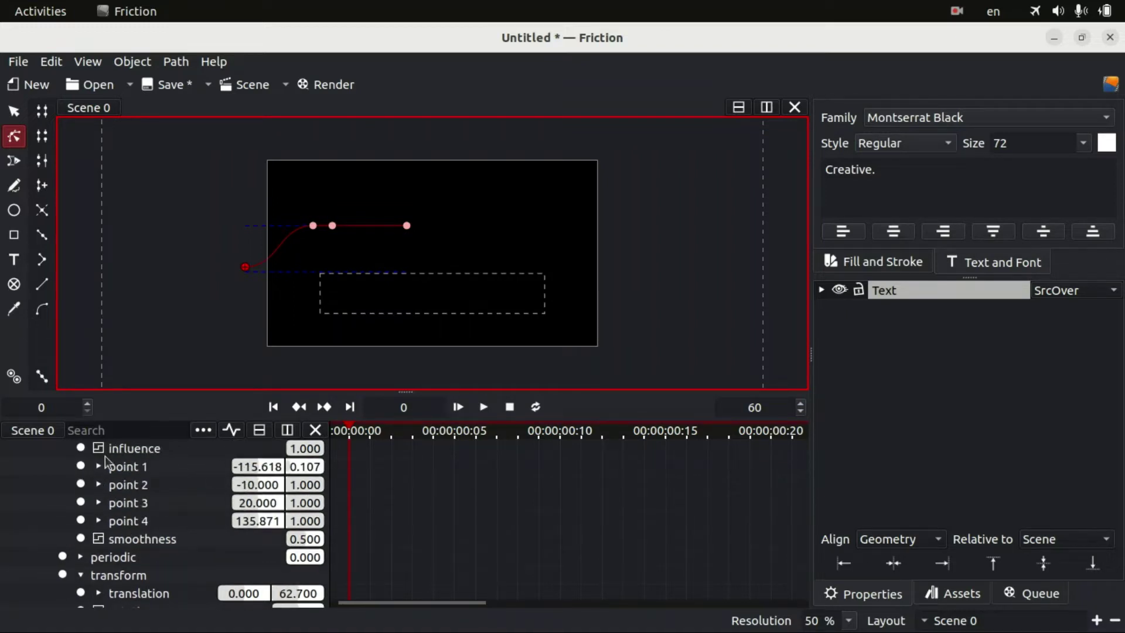
pyautogui.moveTo(197, 183); pyautogui.dragTo(525, 329)
pyautogui.click(81, 465)
pyautogui.click(80, 484)
pyautogui.click(81, 502)
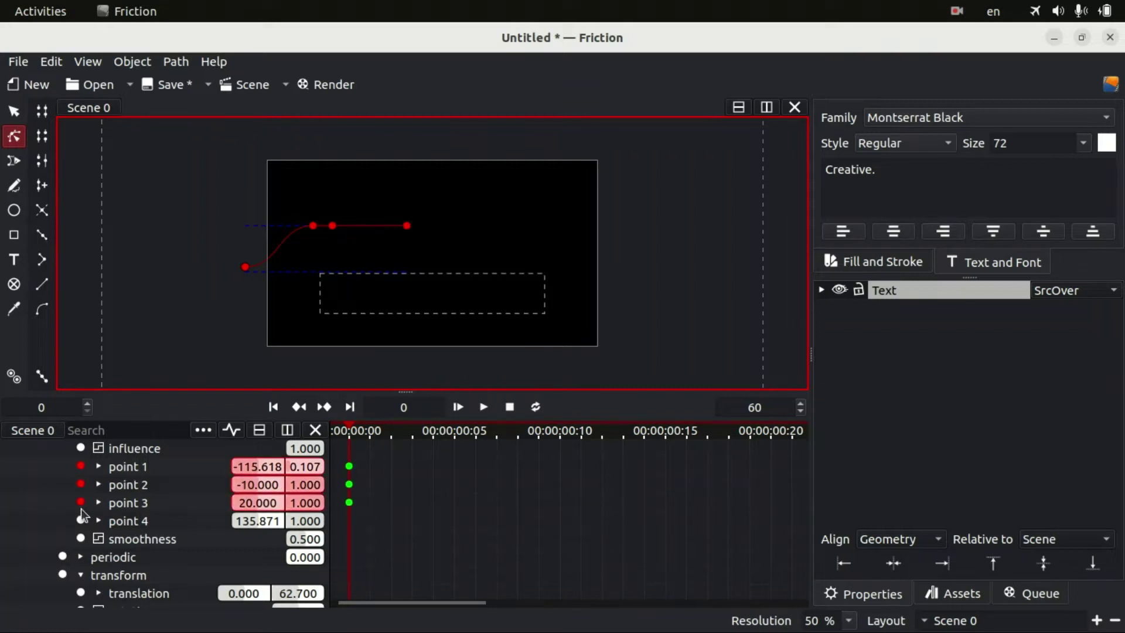
pyautogui.click(82, 524)
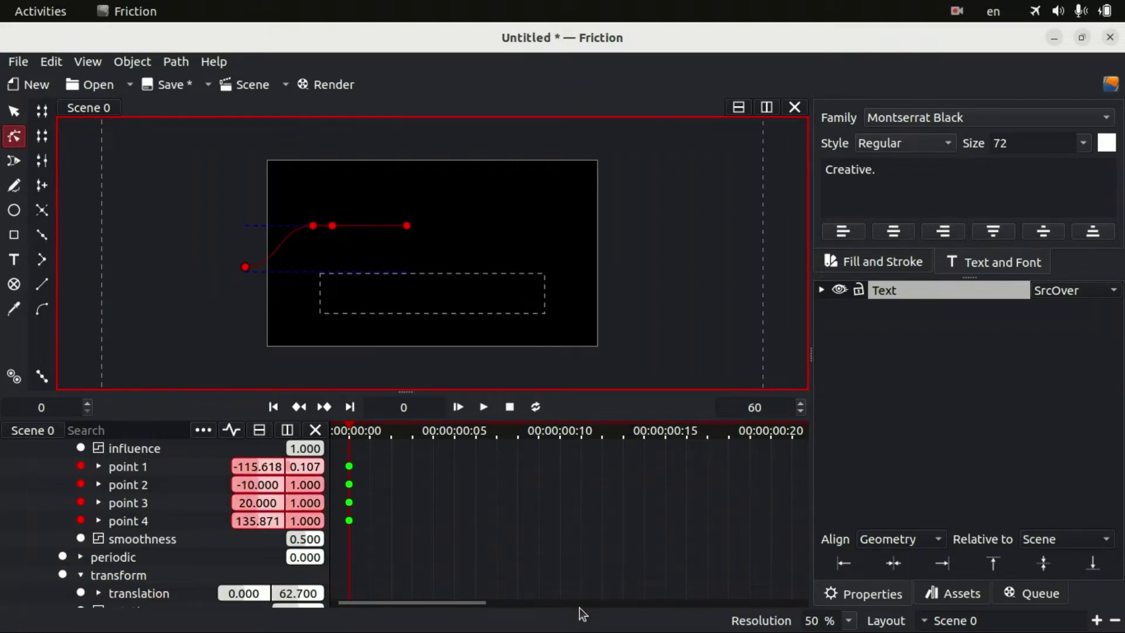
# - At frame 30, move all four diminish curve points horizontally beyond the text, placing point 1 at about 397.0 and point 4 at about 648.5
pyautogui.scroll(-5, 578, 607)
pyautogui.scroll(-2, 579, 612)
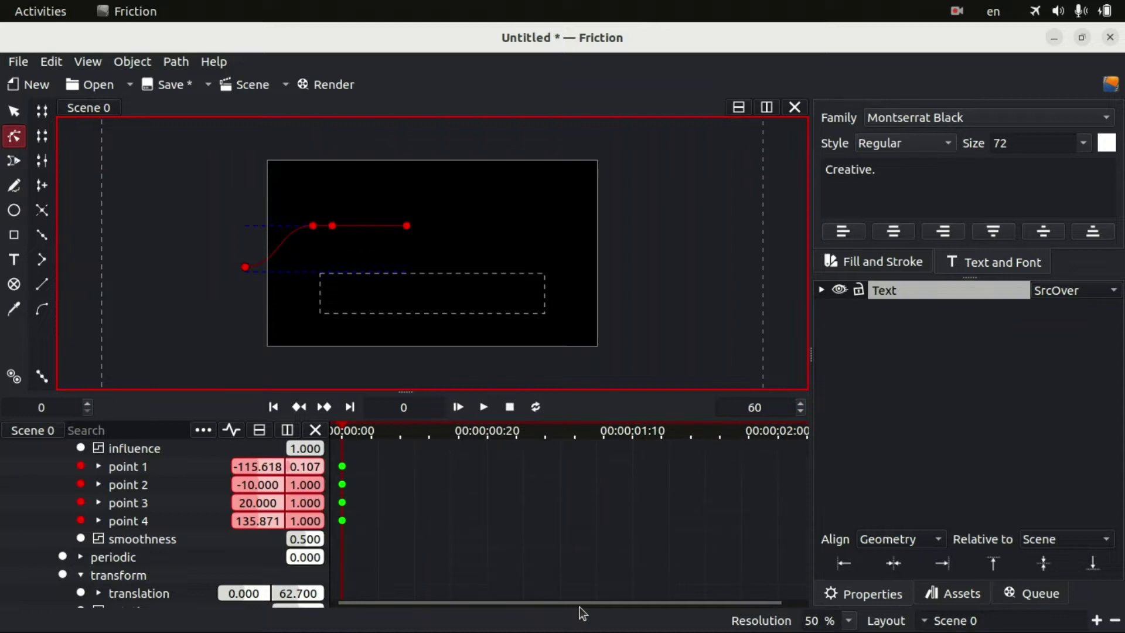
pyautogui.moveTo(427, 407); pyautogui.dragTo(398, 404)
pyautogui.press('Return')
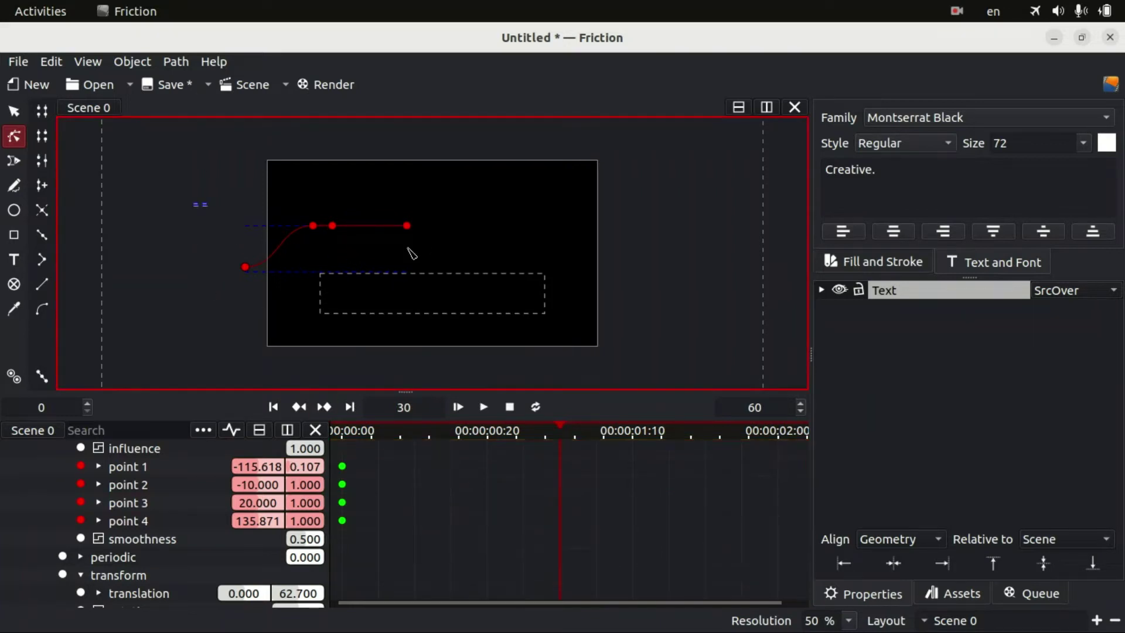
pyautogui.press('g')
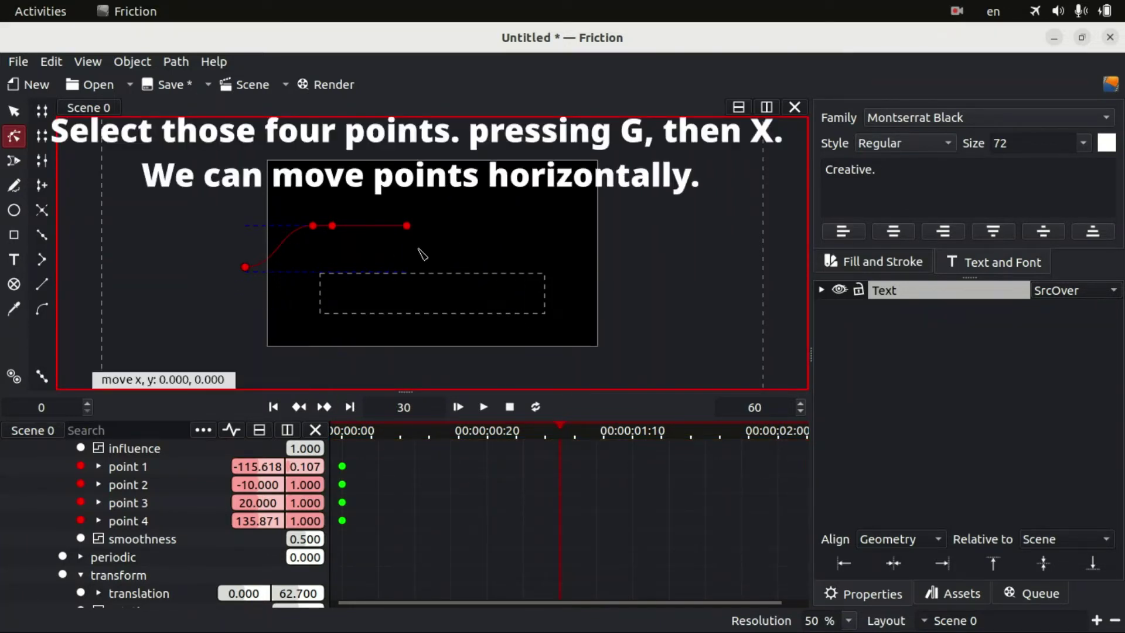
pyautogui.press('x')
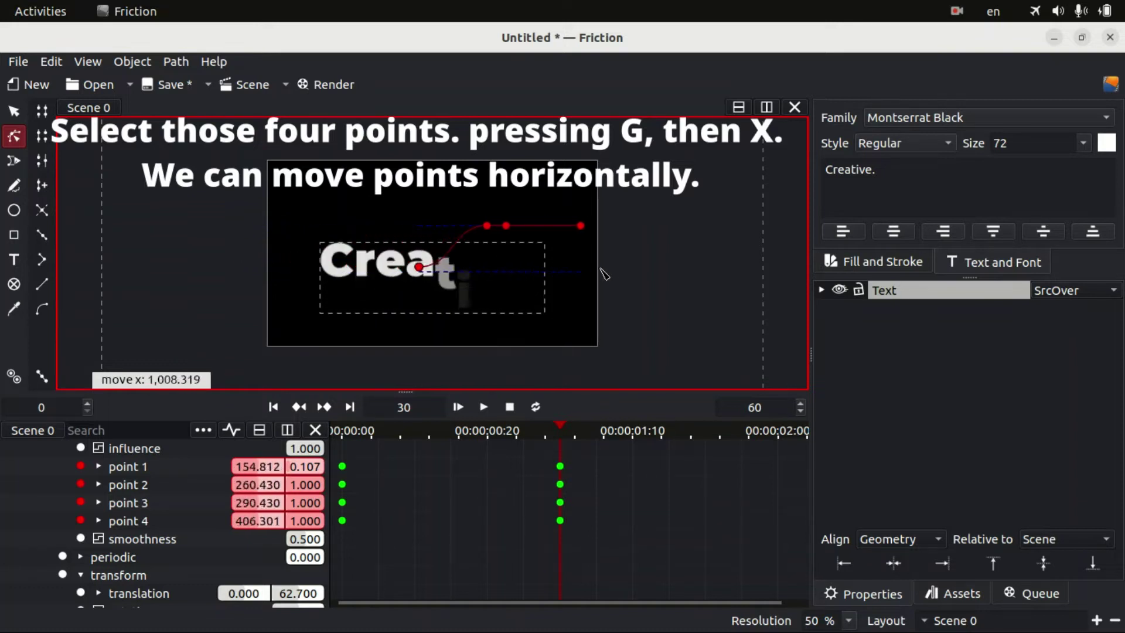
pyautogui.click(747, 278)
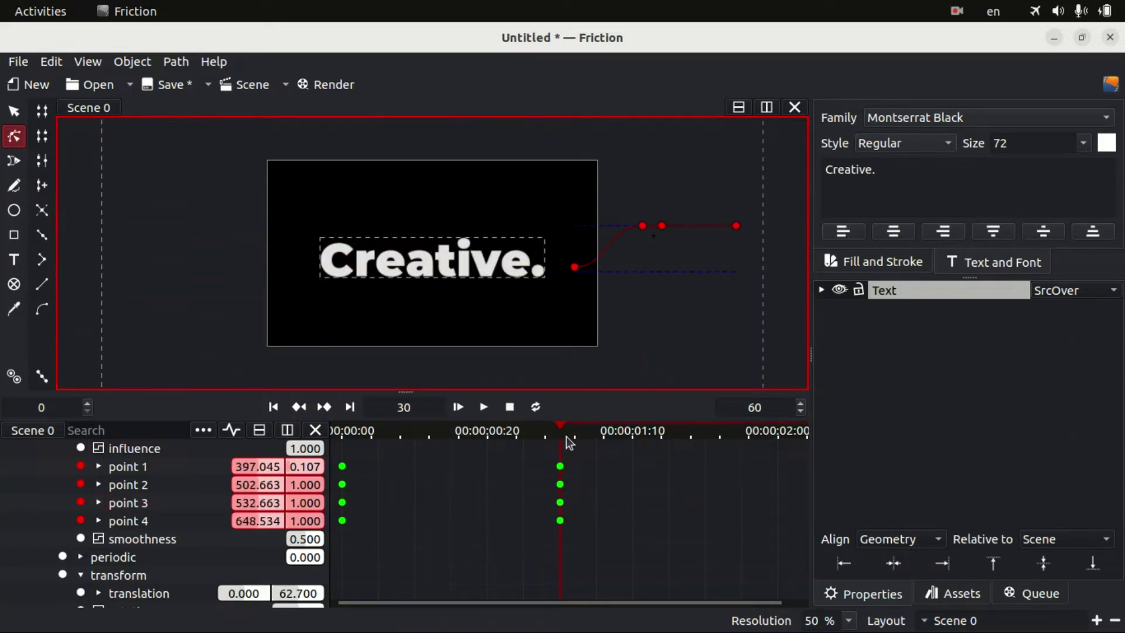
# - Return to frame 0 and play back the letter animation
pyautogui.moveTo(560, 437); pyautogui.dragTo(343, 439)
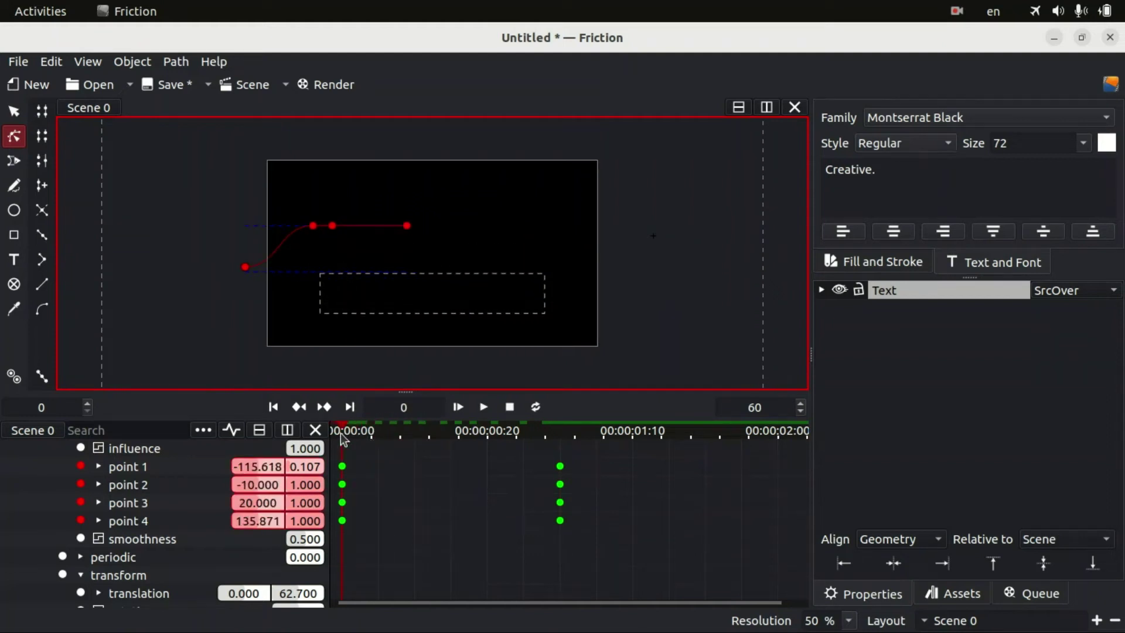
pyautogui.click(483, 406)
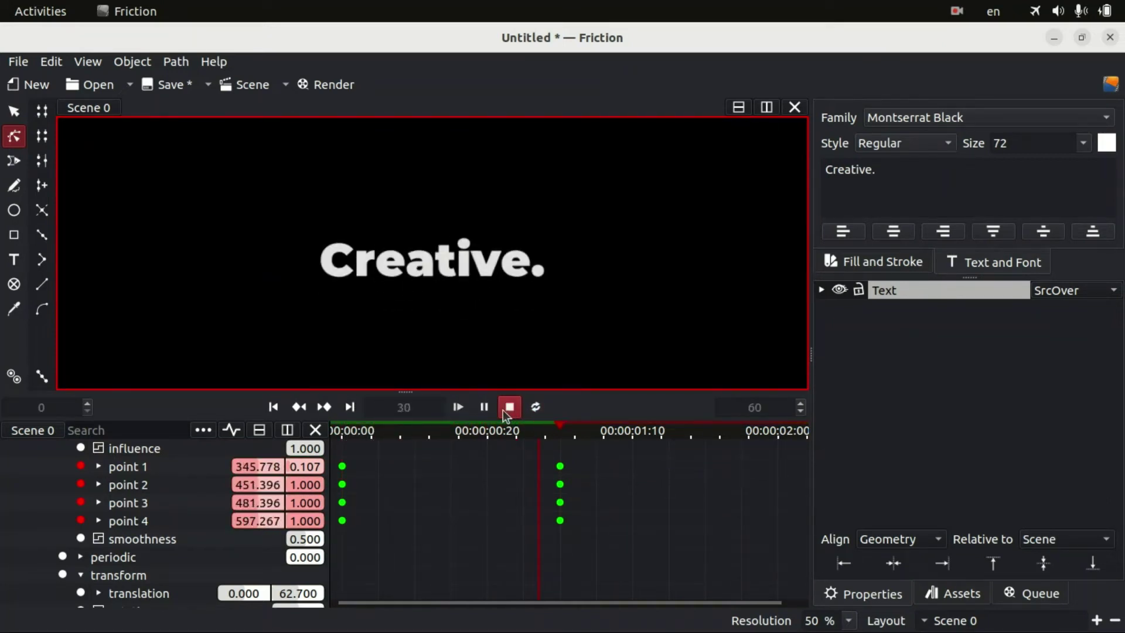
pyautogui.click(528, 408)
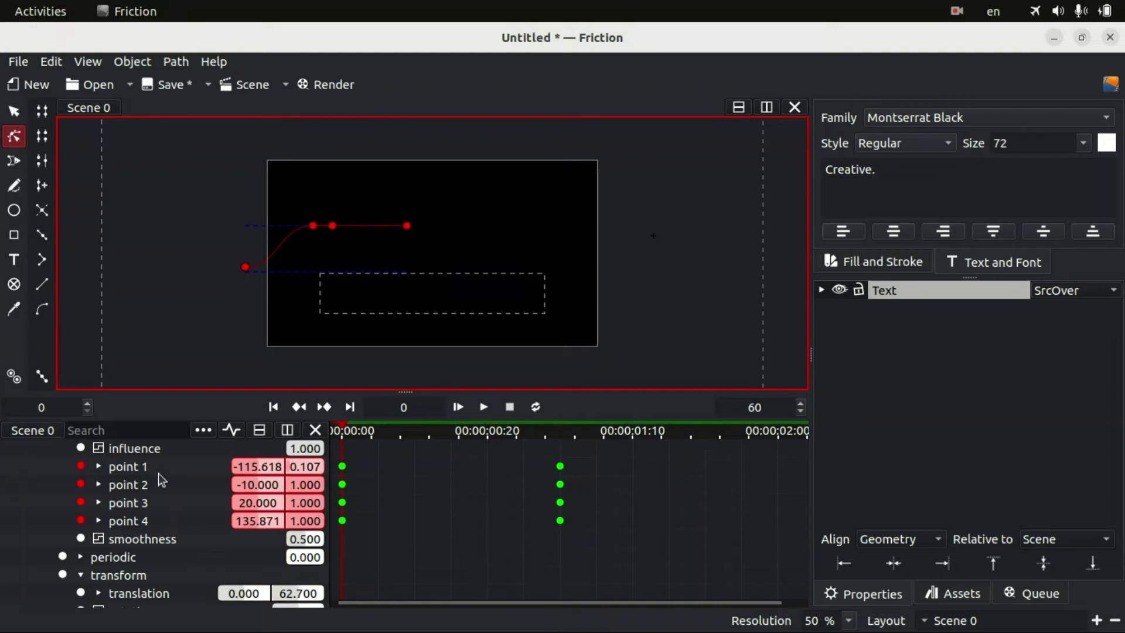
# - Collapse the existing text effect and add a second text effect to the Text layer
pyautogui.scroll(3, 162, 481)
pyautogui.click(50, 556)
pyautogui.click(52, 557)
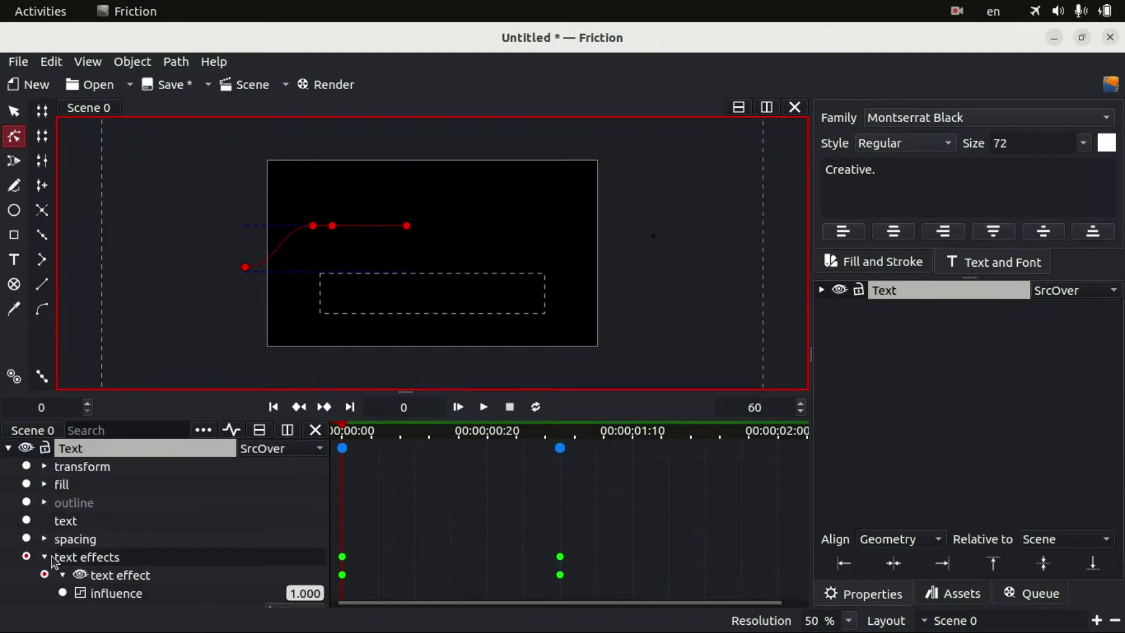
pyautogui.click(63, 575)
pyautogui.rightClick(150, 552)
pyautogui.click(106, 564)
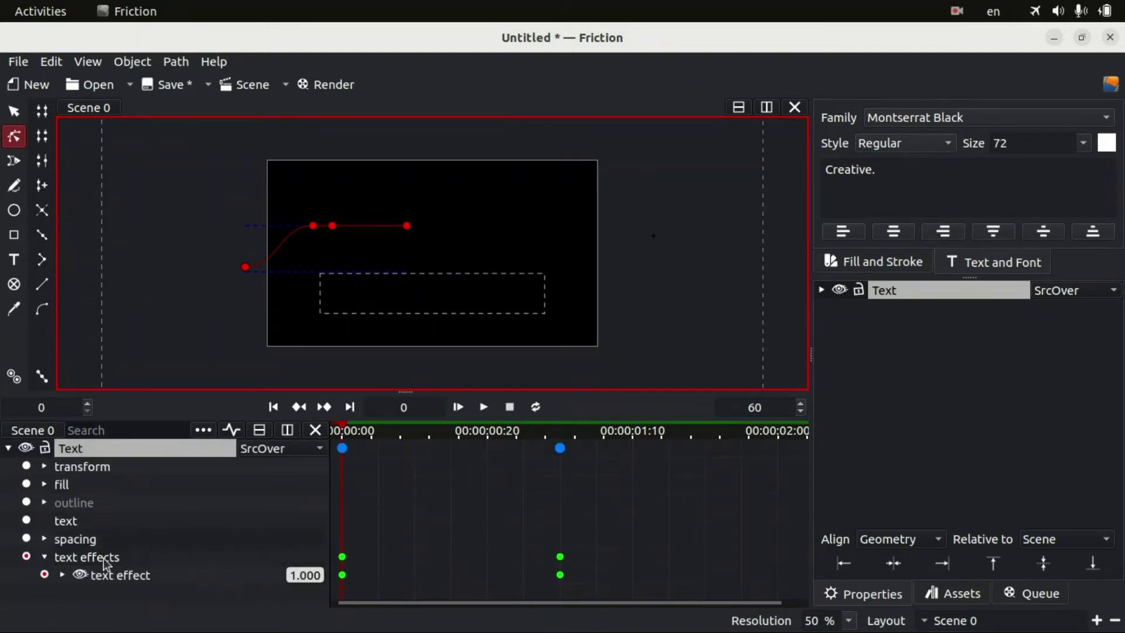
pyautogui.rightClick(126, 555)
pyautogui.click(181, 432)
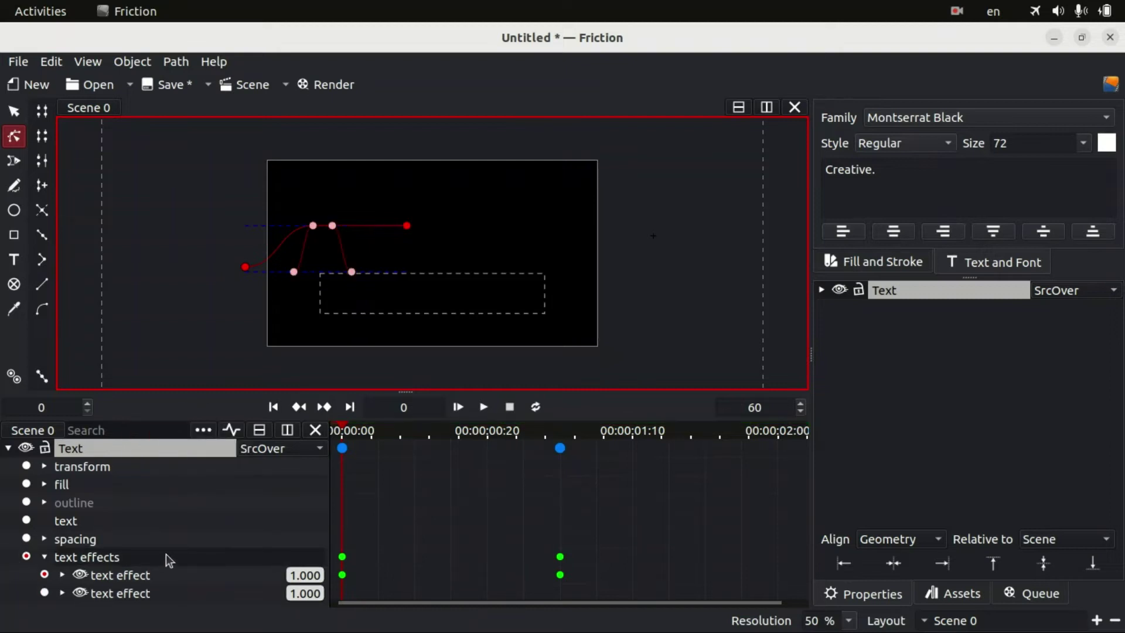
# - Expand the second text effect's transform and increase its horizontal translation to shift the affected letter sideways
pyautogui.scroll(-1, 134, 568)
pyautogui.click(62, 575)
pyautogui.scroll(-3, 122, 559)
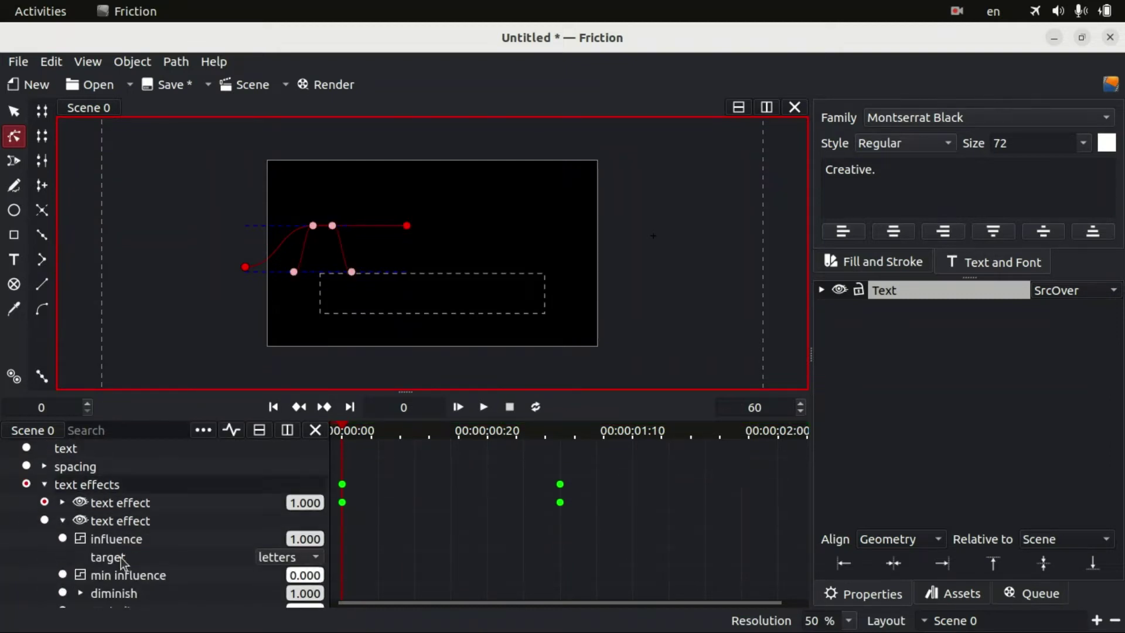
pyautogui.scroll(-3, 121, 560)
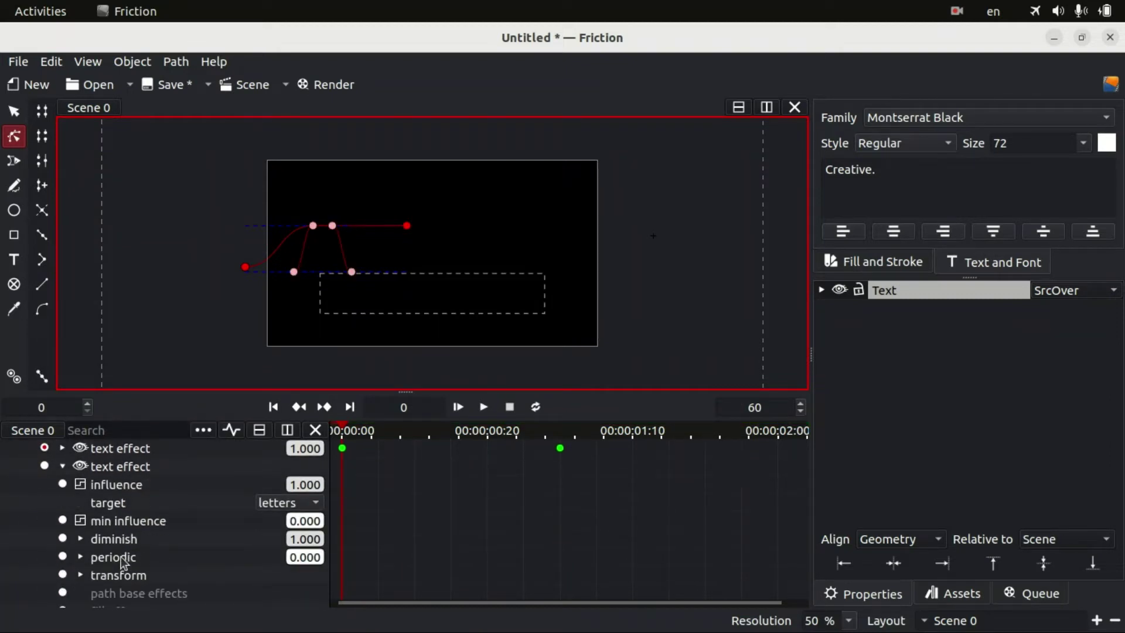
pyautogui.click(82, 576)
pyautogui.scroll(-3, 140, 587)
pyautogui.click(100, 502)
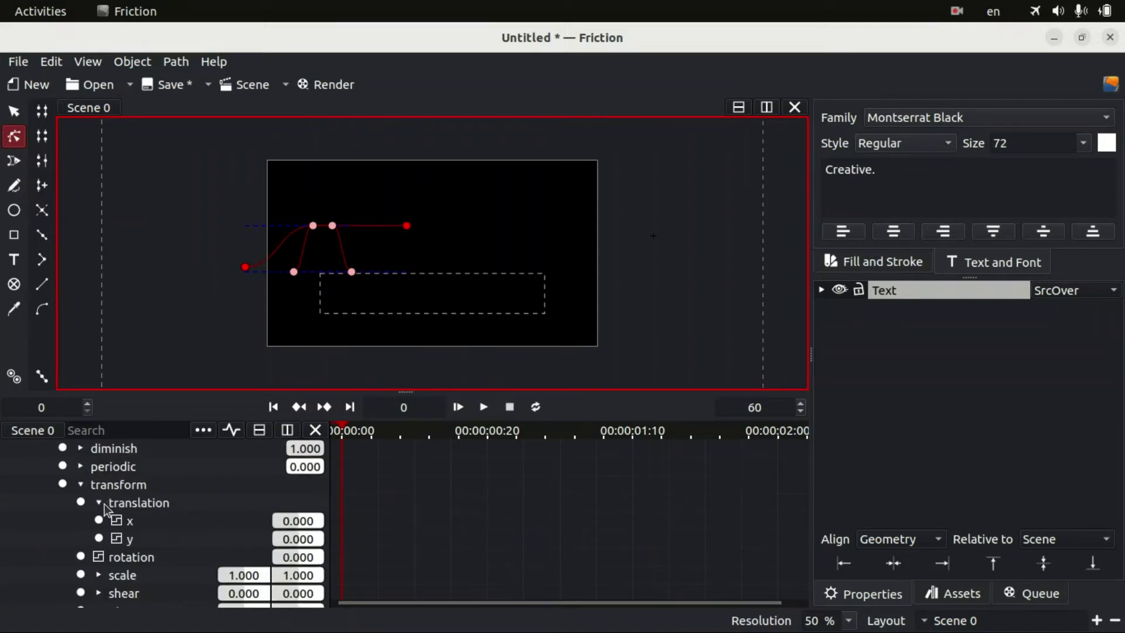
pyautogui.moveTo(289, 521); pyautogui.dragTo(427, 521)
pyautogui.moveTo(301, 521); pyautogui.dragTo(303, 521)
# - Turn off the first text effect's visibility so only the second effect acts on the text
pyautogui.scroll(5, 143, 542)
pyautogui.click(82, 575)
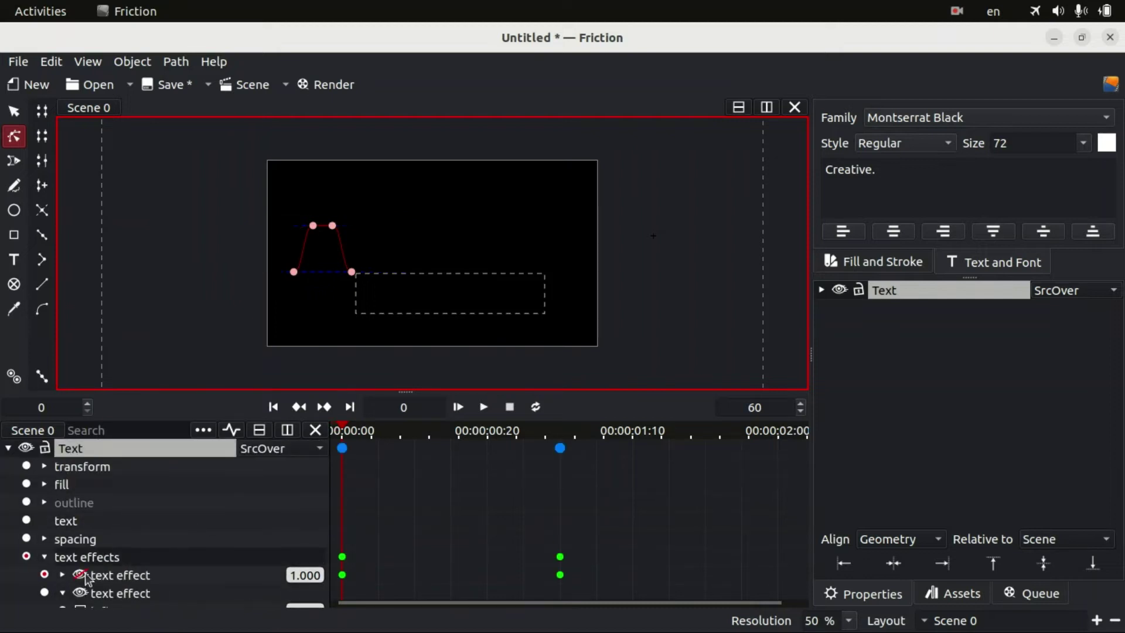
pyautogui.click(62, 593)
pyautogui.scroll(-1, 170, 595)
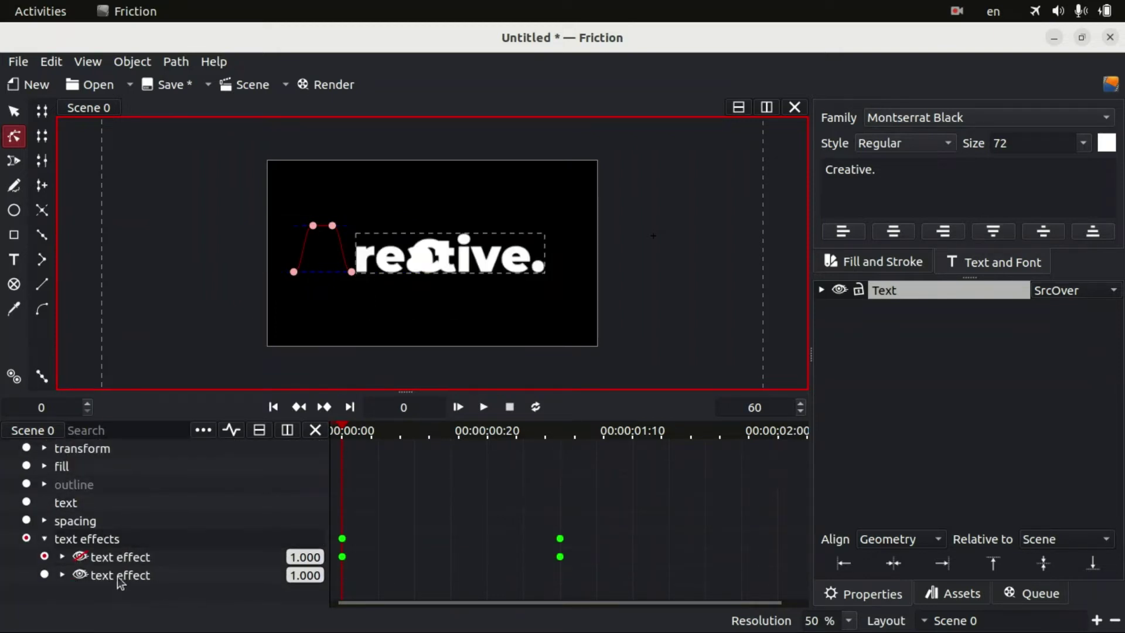
# - Set the second text effect's horizontal translation to about 394.8
pyautogui.click(62, 574)
pyautogui.scroll(-5, 238, 575)
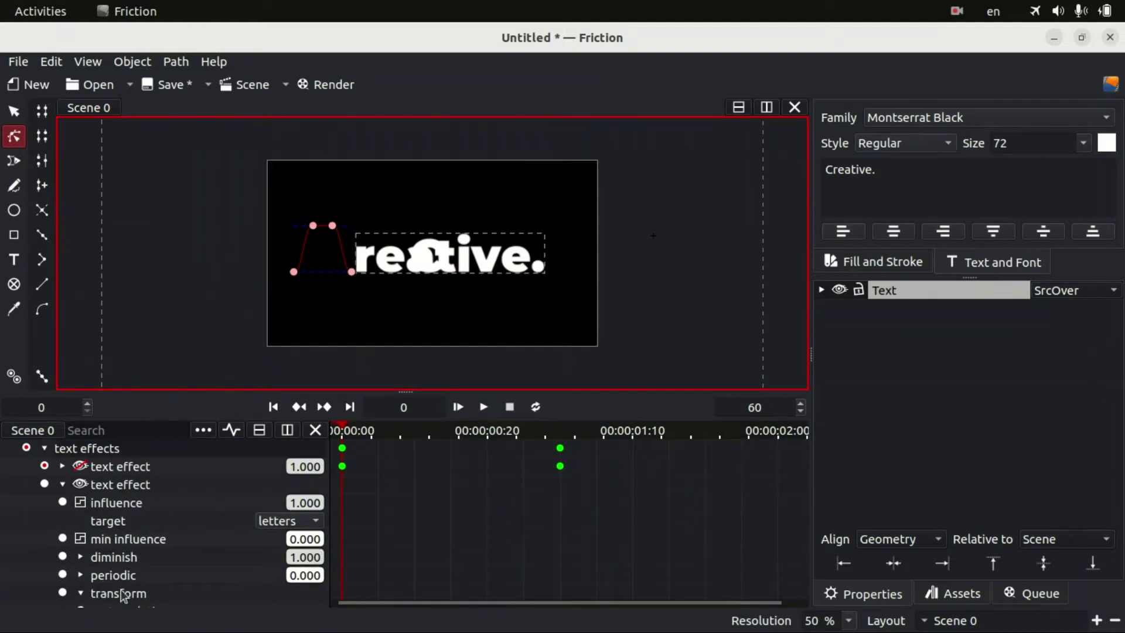
pyautogui.scroll(-3, 123, 596)
pyautogui.moveTo(298, 575); pyautogui.dragTo(423, 574)
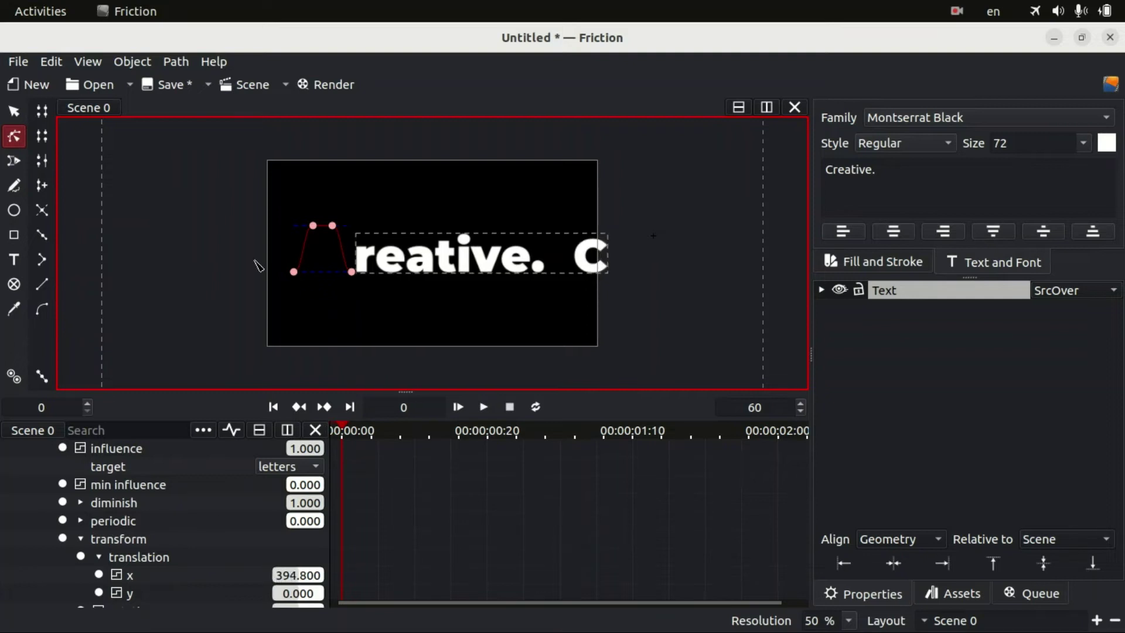
# - Raise both outer points of the second effect's diminish curve to make it flat at full strength, and slightly reduce its horizontal translation
pyautogui.moveTo(352, 273); pyautogui.dragTo(385, 225)
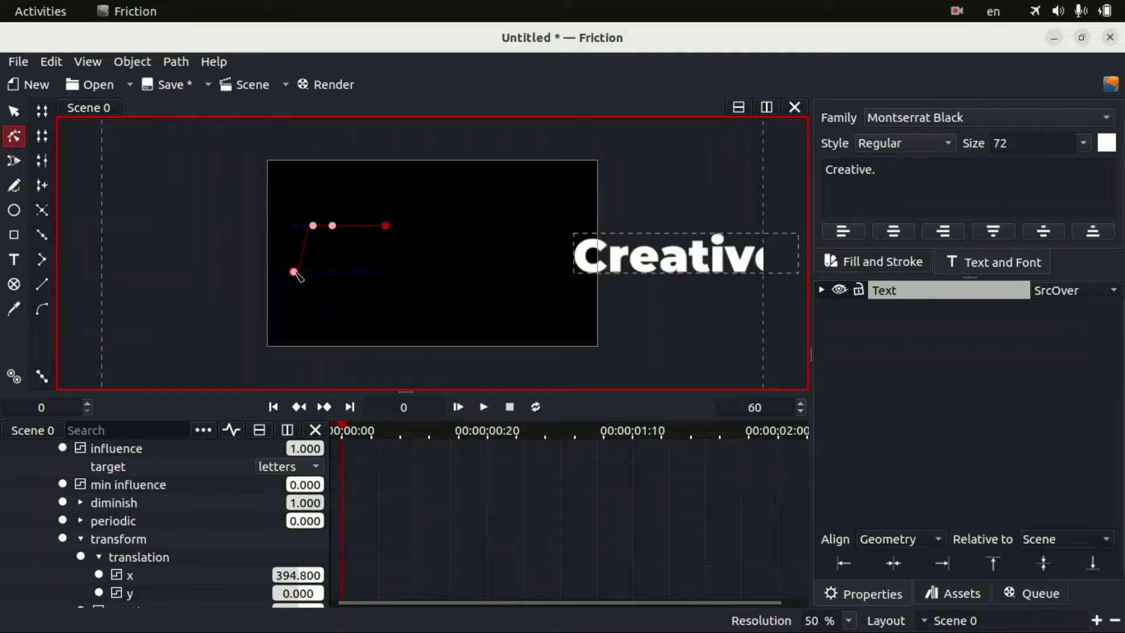
pyautogui.moveTo(296, 276); pyautogui.dragTo(279, 225)
pyautogui.moveTo(298, 575)
pyautogui.mouseDown()
pyautogui.moveTo(259, 575)
pyautogui.moveTo(276, 574)
pyautogui.moveTo(276, 555)
pyautogui.moveTo(296, 555)
pyautogui.mouseUp()
# - Keyframe the second text effect's influence at 1 on frame 0 and at 0 on frame 30
pyautogui.scroll(2, 202, 505)
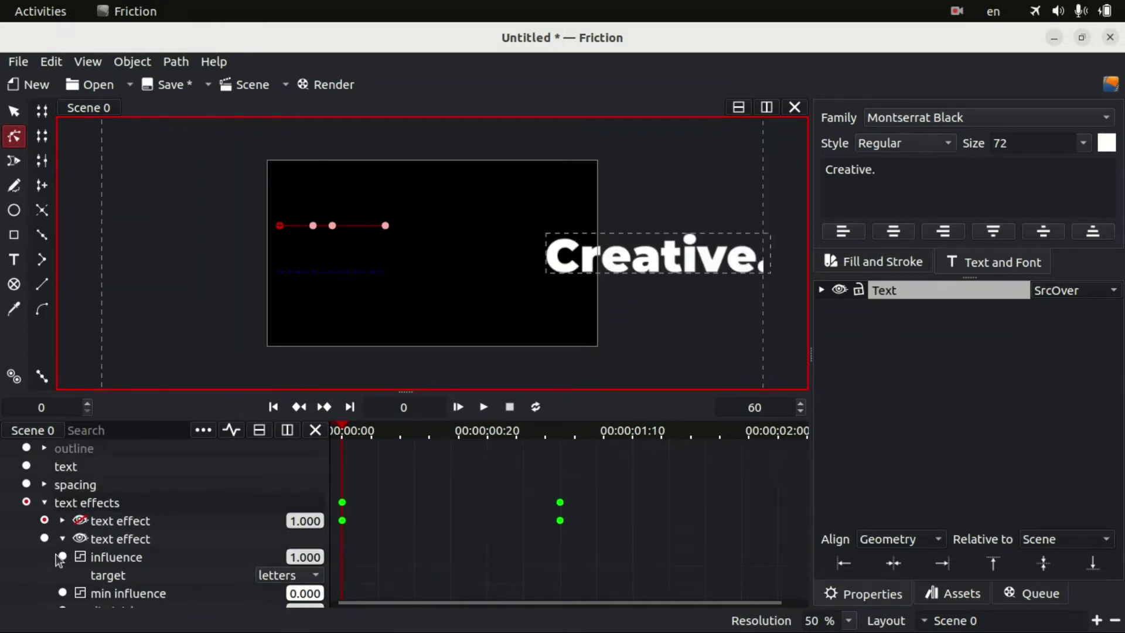
pyautogui.click(62, 556)
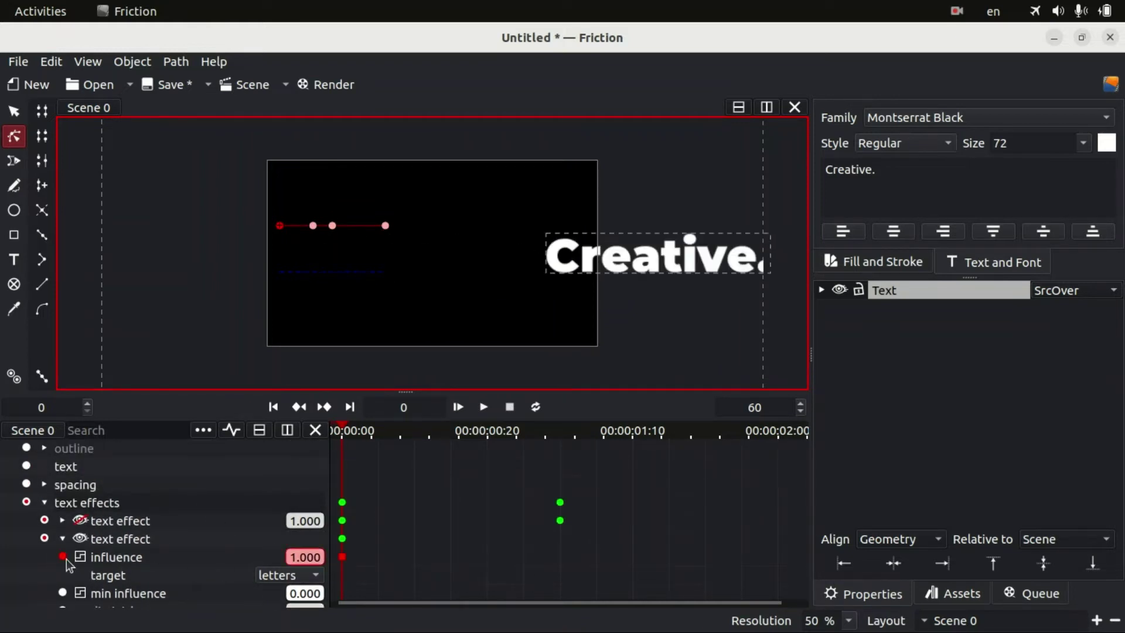
pyautogui.click(326, 408)
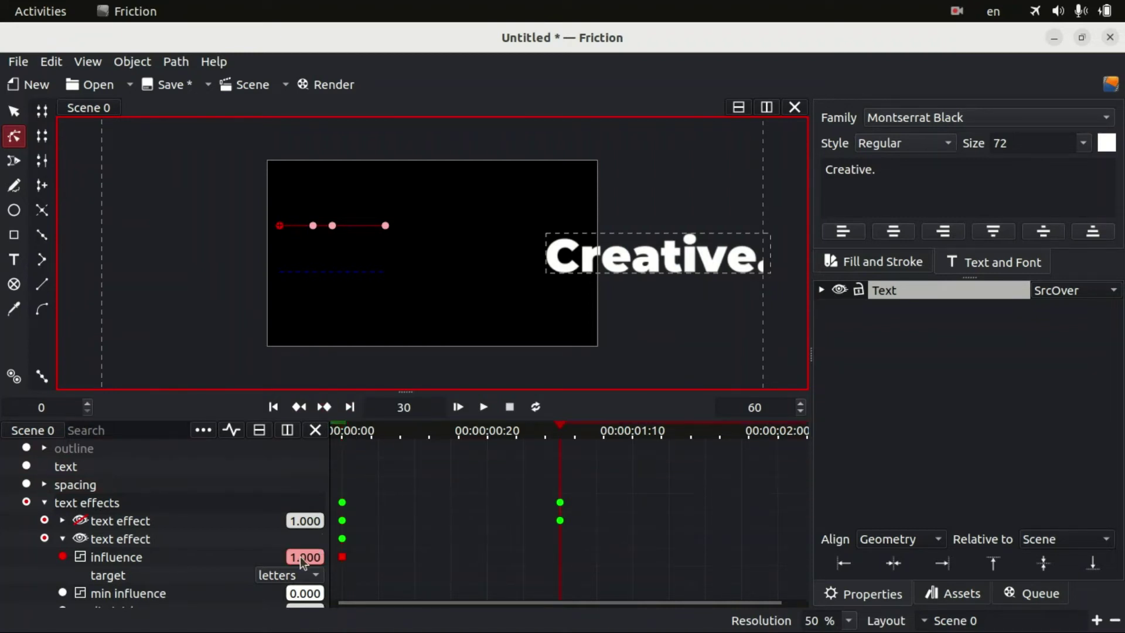
pyautogui.moveTo(305, 557); pyautogui.dragTo(287, 557)
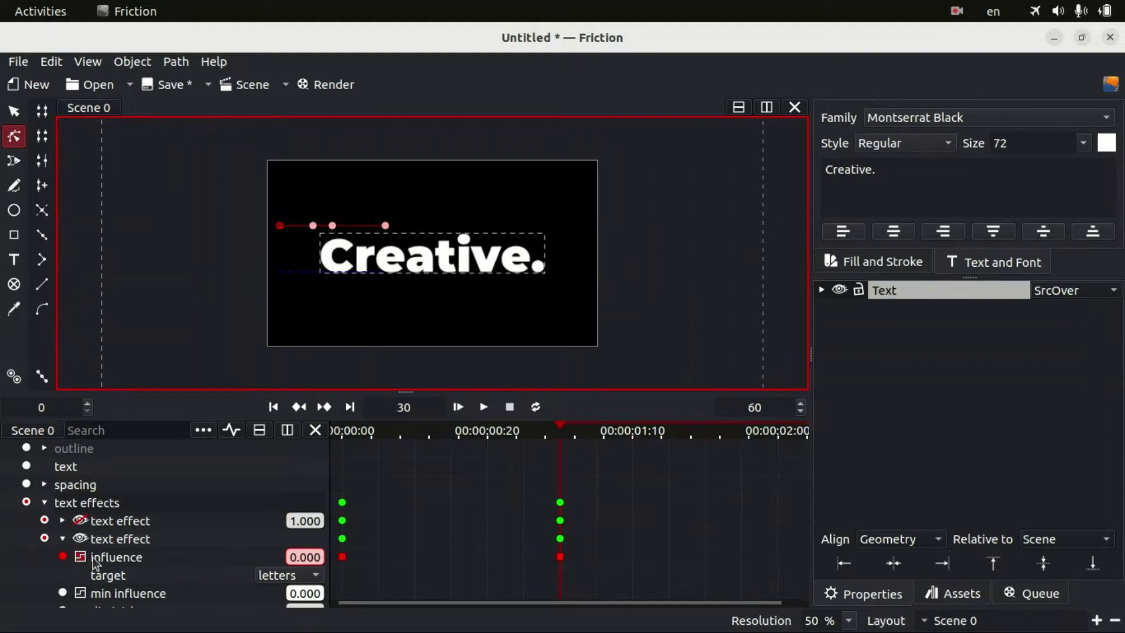
# - Reshape the influence graph into a smooth curve that falls steeply after frame 0 and eases out into frame 30
pyautogui.click(232, 430)
pyautogui.click(565, 587)
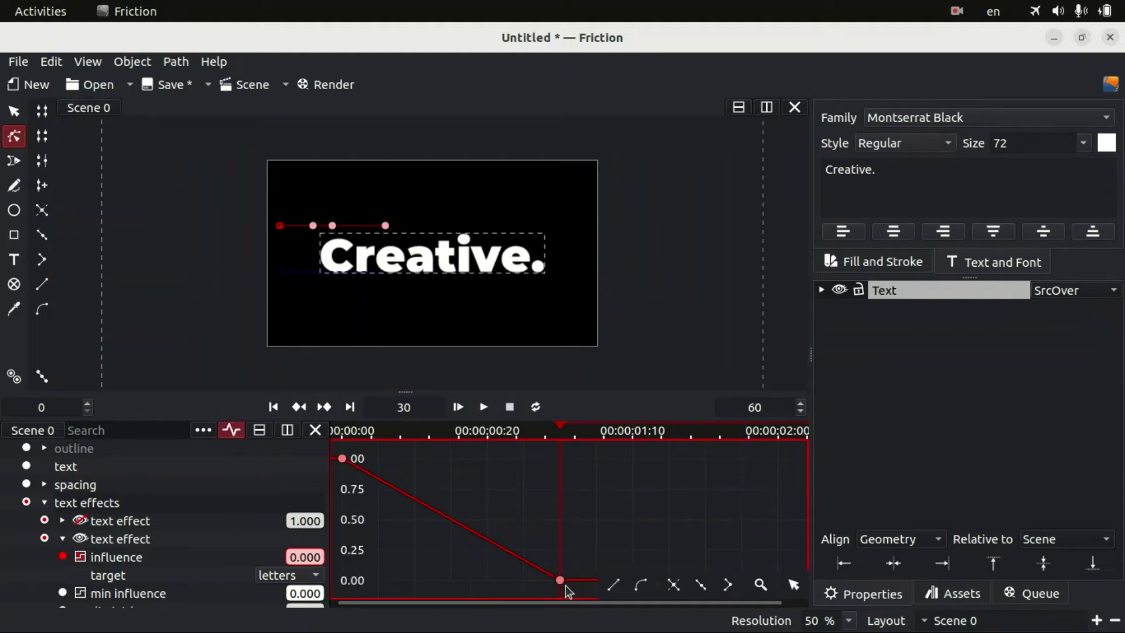
pyautogui.click(642, 586)
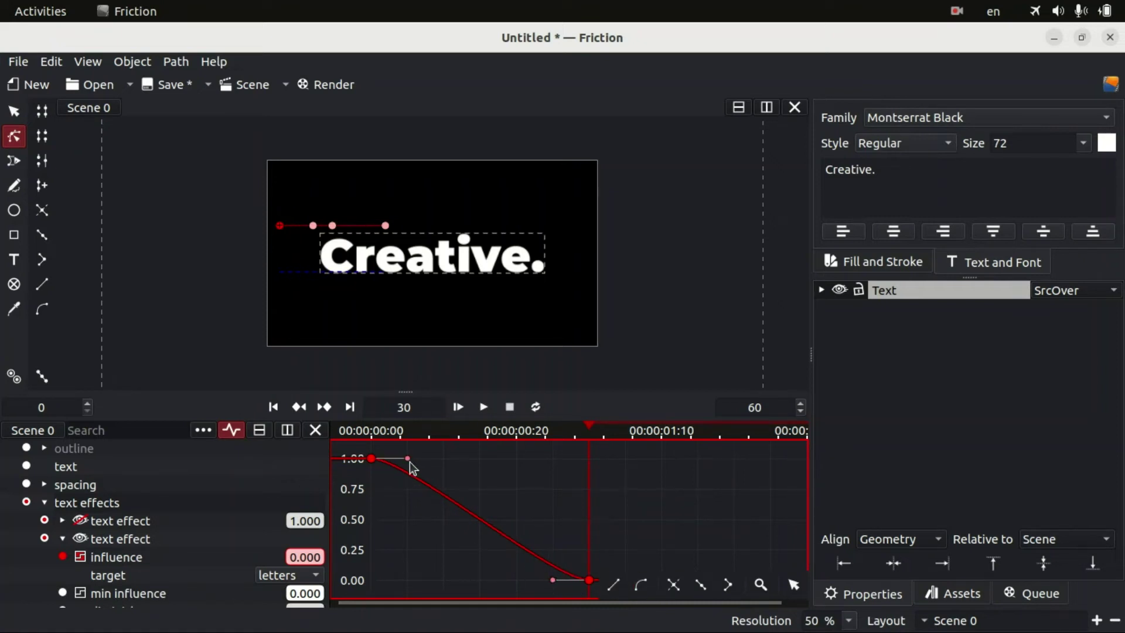
pyautogui.moveTo(409, 461); pyautogui.dragTo(373, 549)
pyautogui.moveTo(554, 579); pyautogui.dragTo(452, 582)
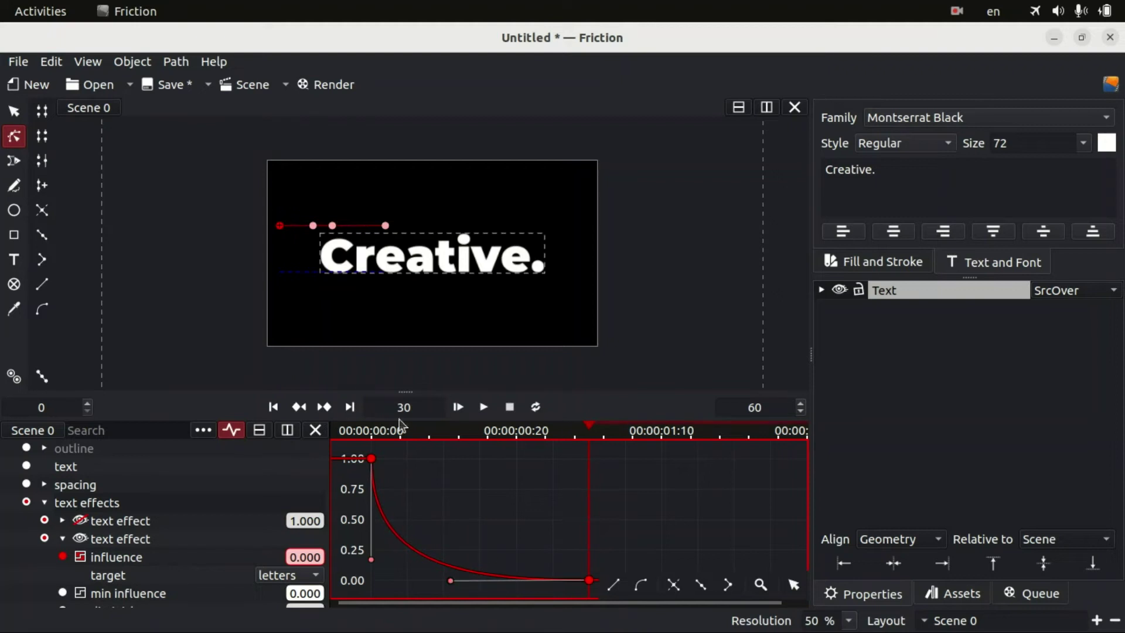
# - Play the animation from frame 0 to check the second effect's eased slide
pyautogui.moveTo(401, 426); pyautogui.dragTo(370, 432)
pyautogui.click(484, 406)
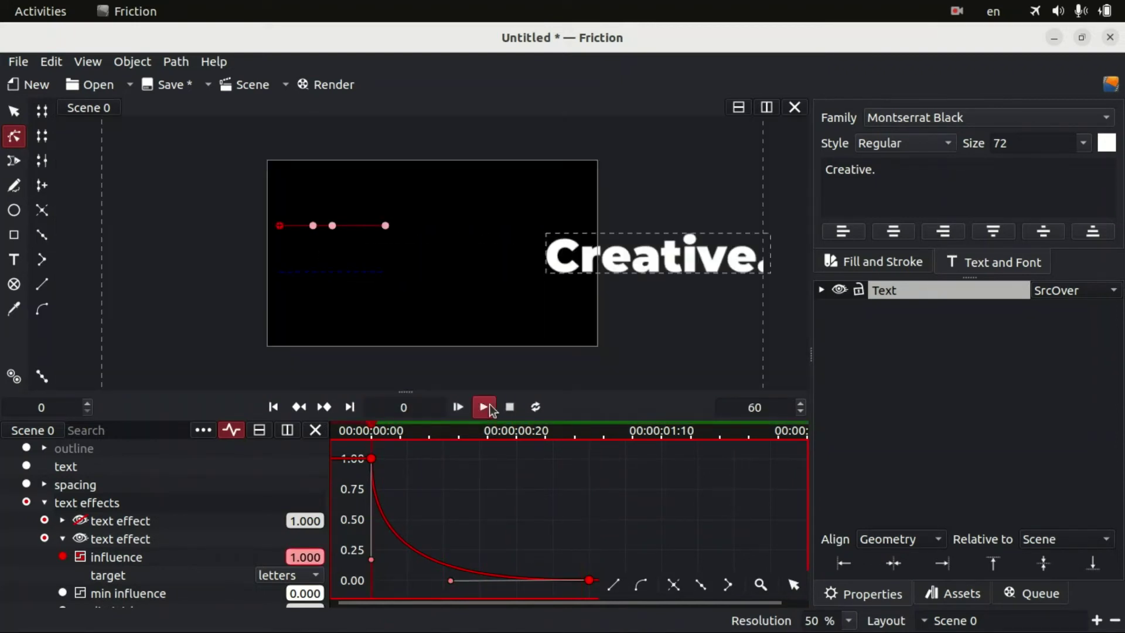
pyautogui.click(484, 407)
# - Turn the first text effect back on and preview both effects together
pyautogui.click(62, 538)
pyautogui.click(82, 558)
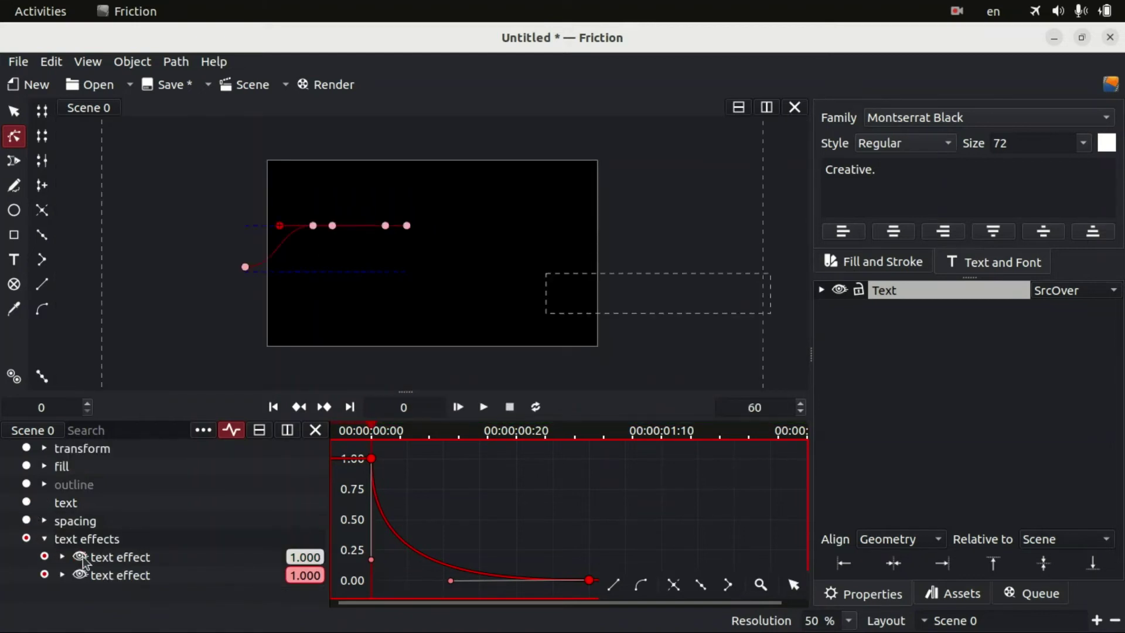
pyautogui.click(484, 407)
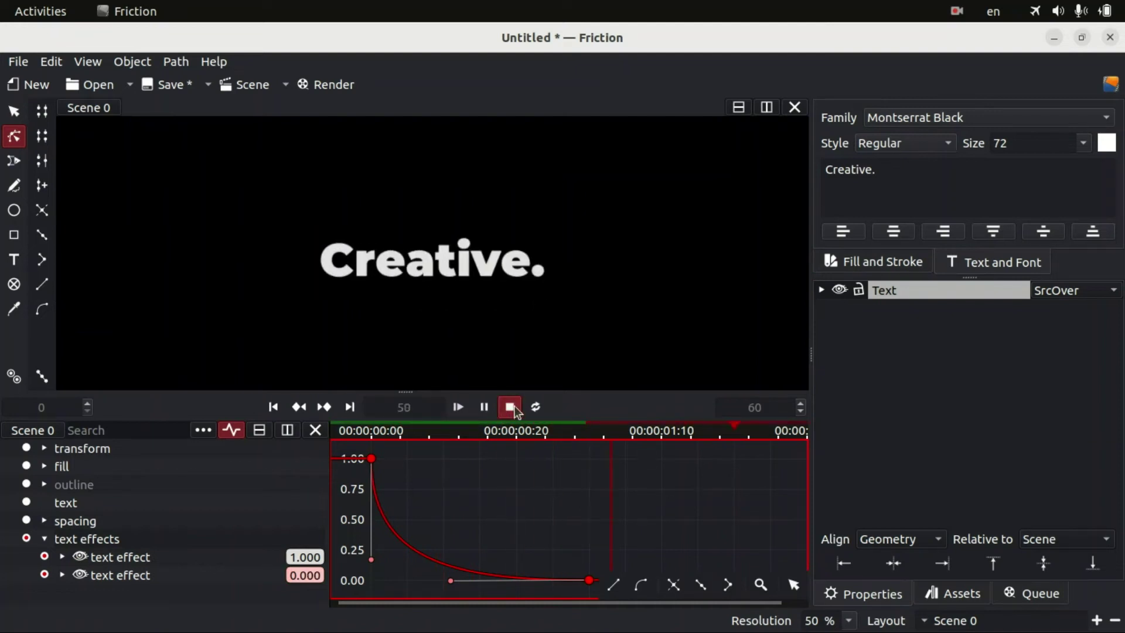
pyautogui.click(510, 407)
# - Keyframe the text's letter spacing at 0 on both frame 0 and frame 30
pyautogui.click(52, 518)
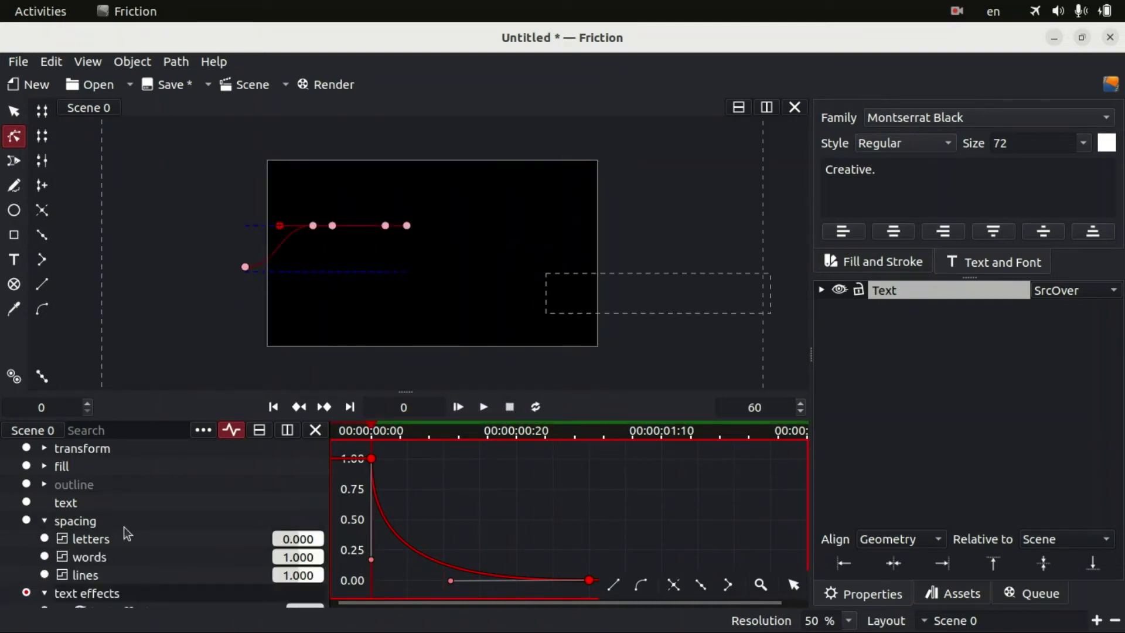
pyautogui.click(47, 535)
pyautogui.click(231, 427)
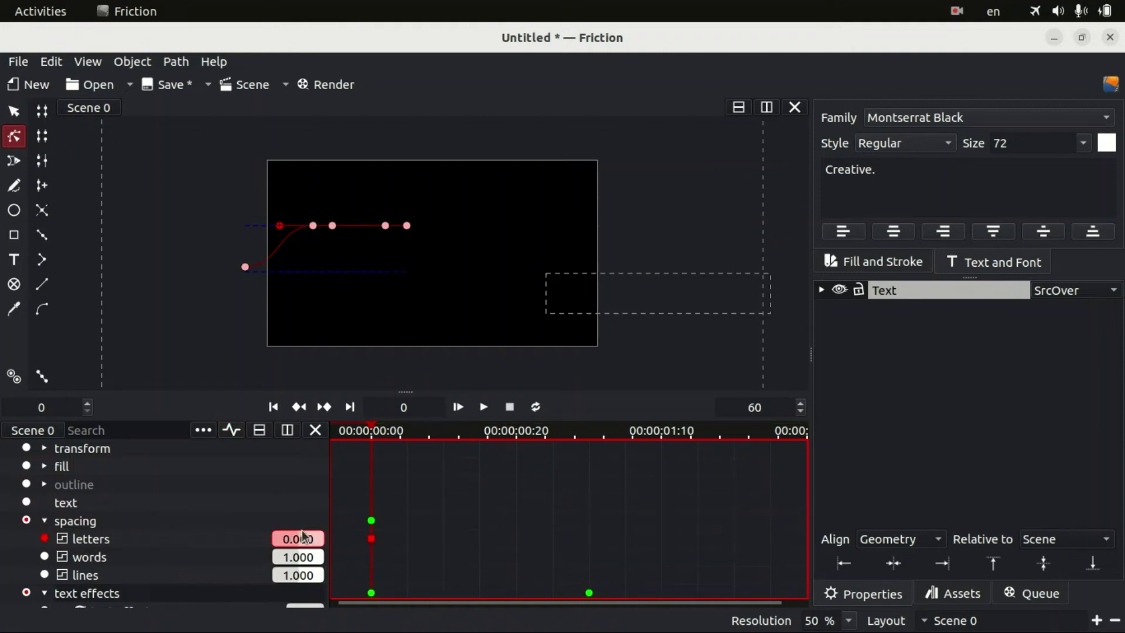
pyautogui.click(332, 407)
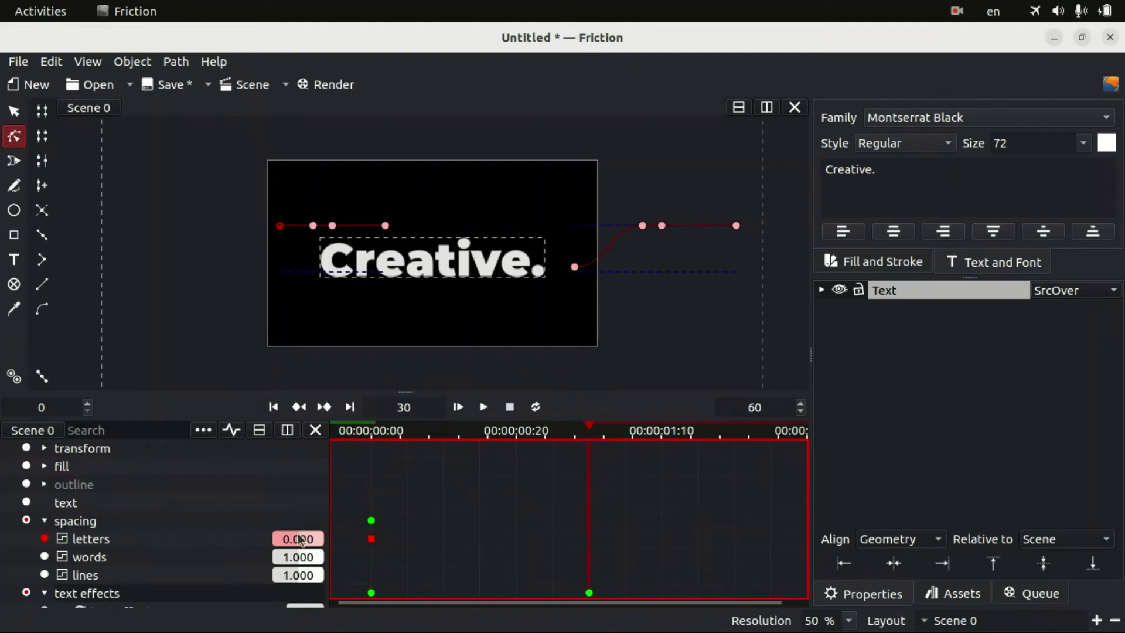
pyautogui.moveTo(304, 539); pyautogui.dragTo(282, 539)
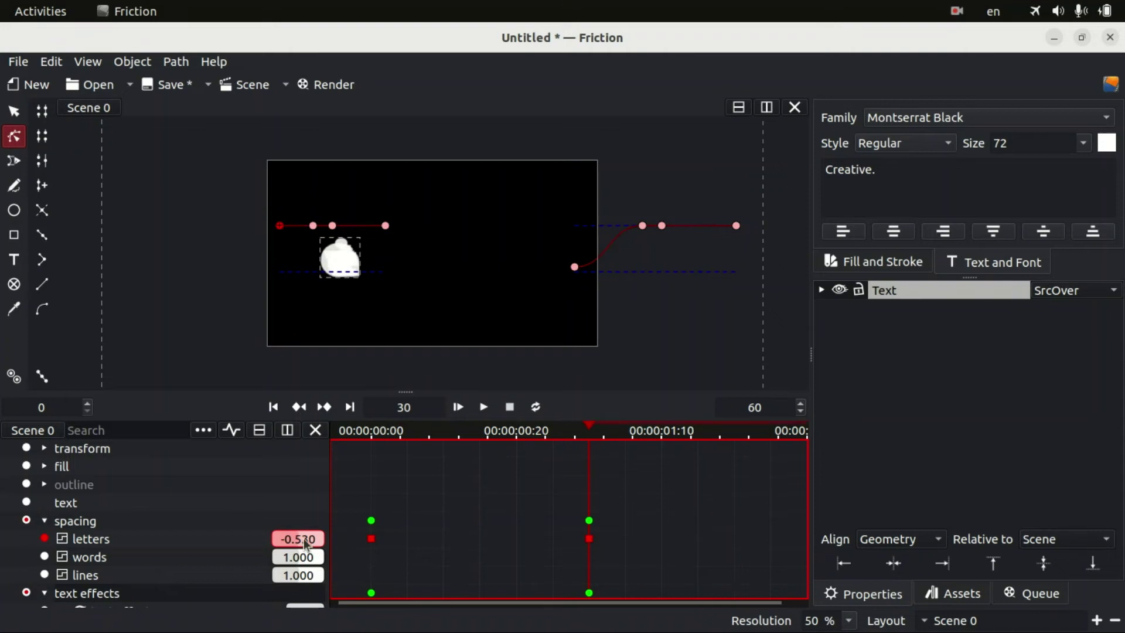
pyautogui.press('Escape')
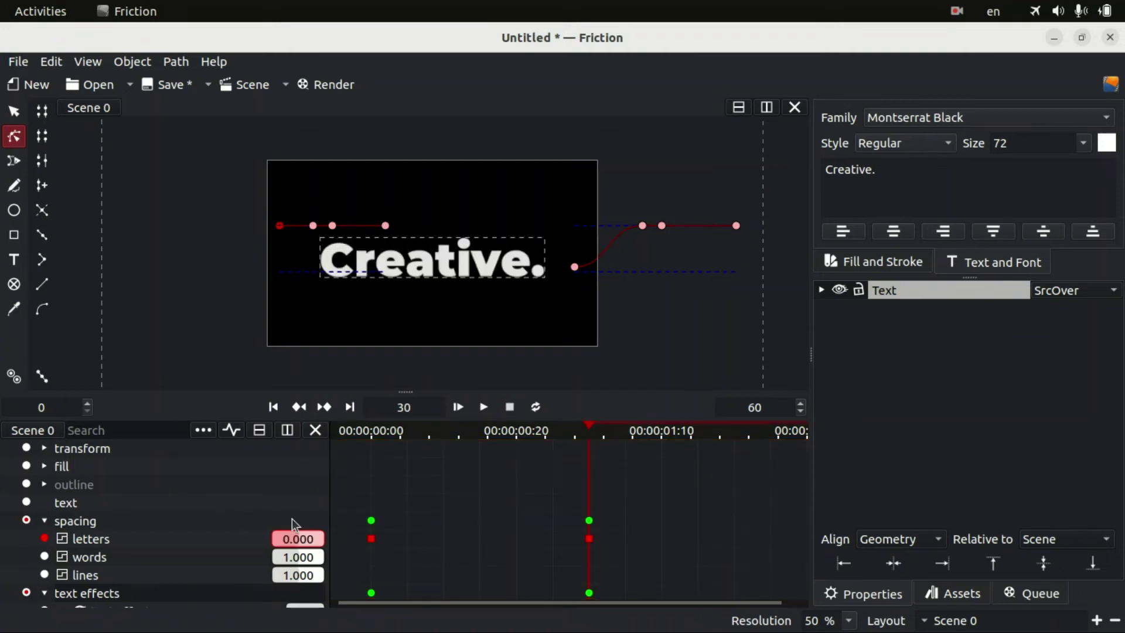
# - Set the text's letter spacing to 0.5 on the frame 0 keyframe
pyautogui.click(300, 407)
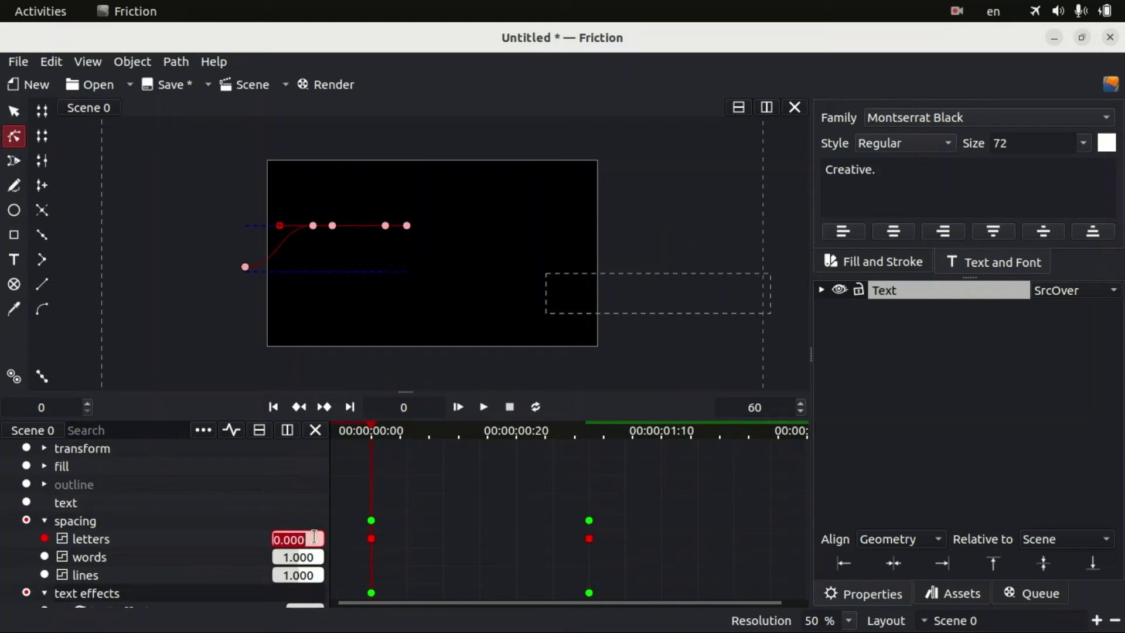
pyautogui.write('0.')
pyautogui.moveTo(375, 434)
pyautogui.mouseDown()
pyautogui.moveTo(592, 459)
pyautogui.moveTo(374, 456)
pyautogui.mouseUp()
# - Smooth the letter spacing graph and shape it to fall steeply after frame 0 and ease out into frame 30
pyautogui.click(64, 539)
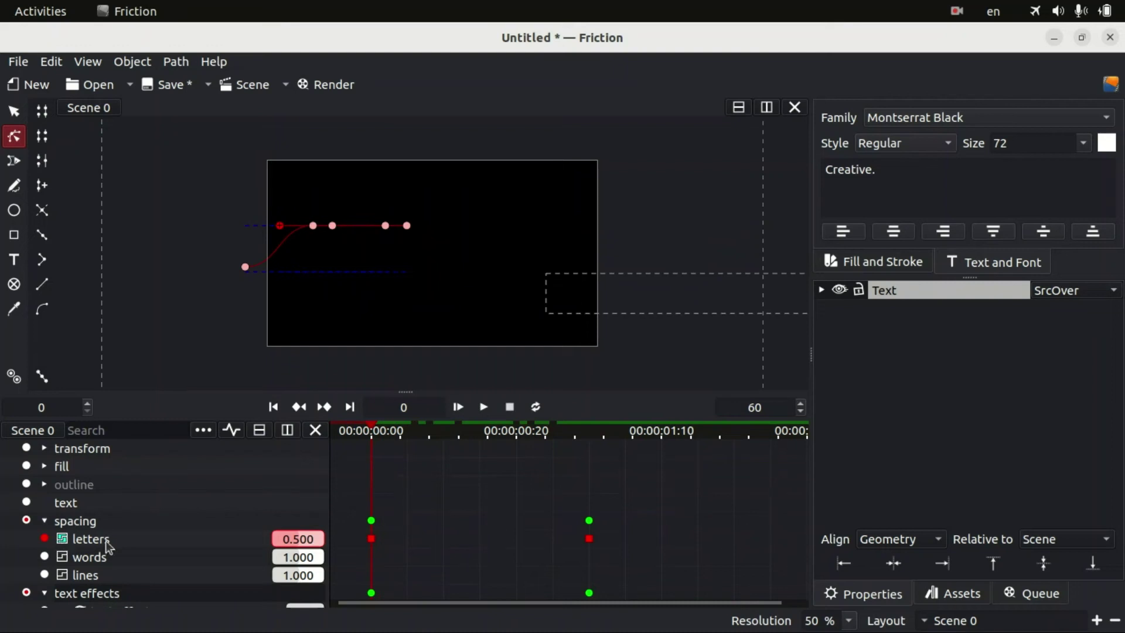
pyautogui.click(231, 431)
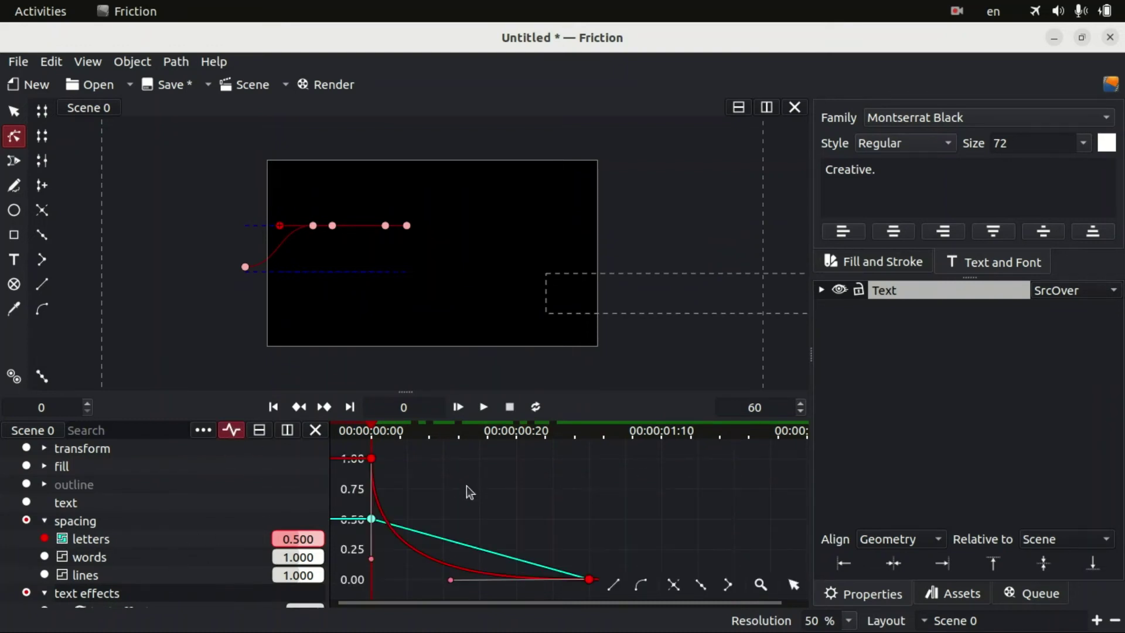
pyautogui.click(544, 522)
pyautogui.scroll(-2, 541, 516)
pyautogui.moveTo(618, 542); pyautogui.dragTo(363, 470)
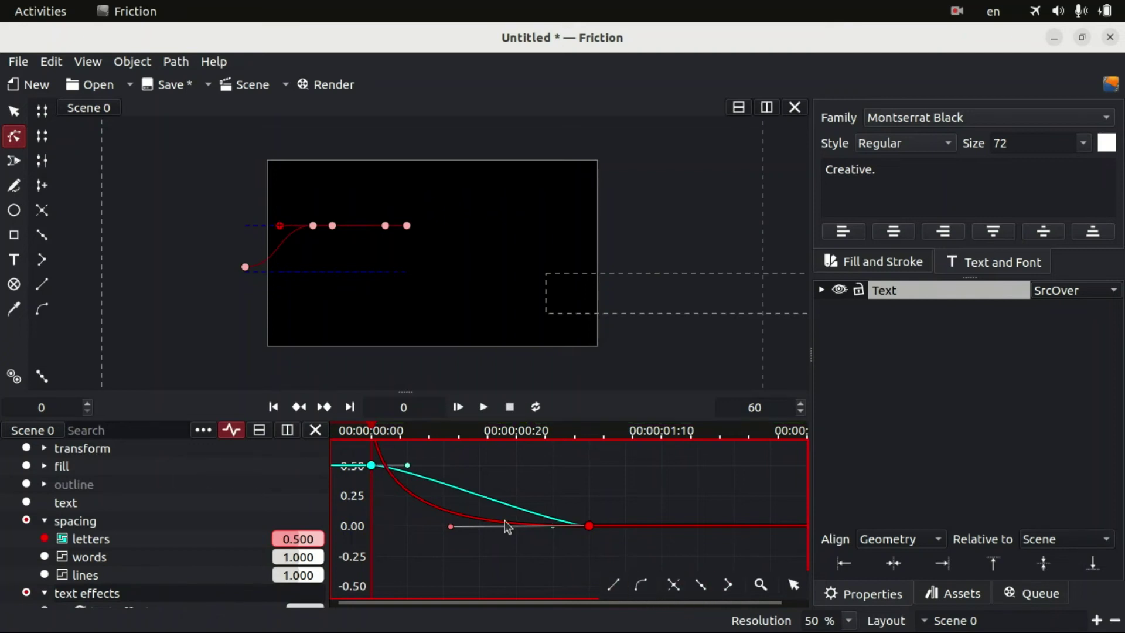
pyautogui.moveTo(408, 466); pyautogui.dragTo(369, 513)
pyautogui.moveTo(552, 526); pyautogui.dragTo(512, 529)
# - Preview the animation with the letter spacing change and turn on preview looping
pyautogui.click(483, 407)
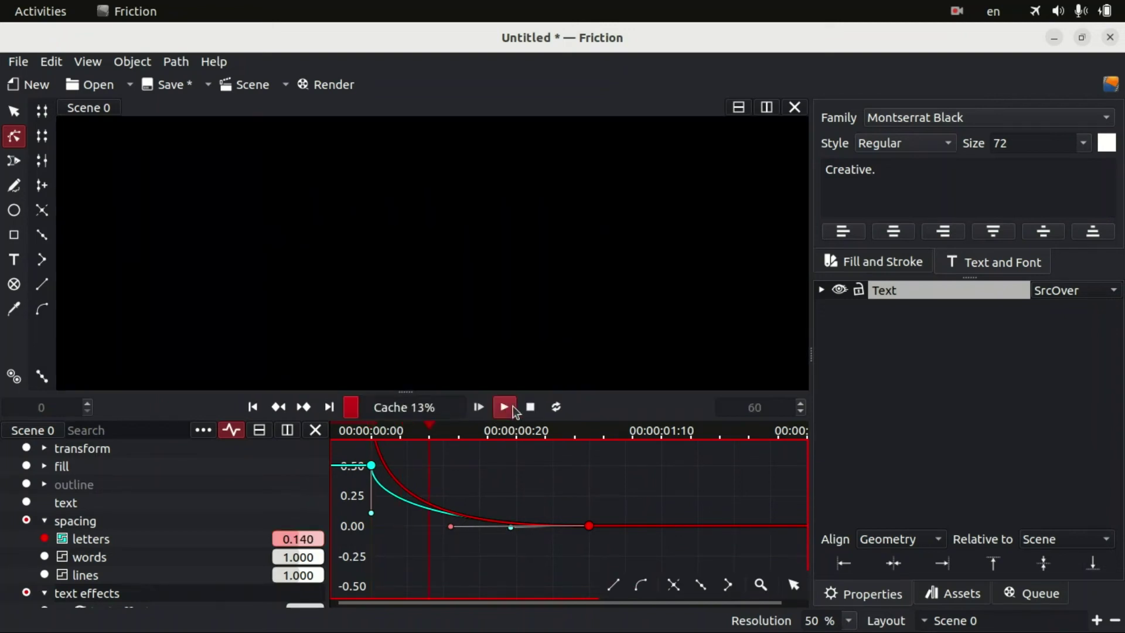
pyautogui.click(536, 406)
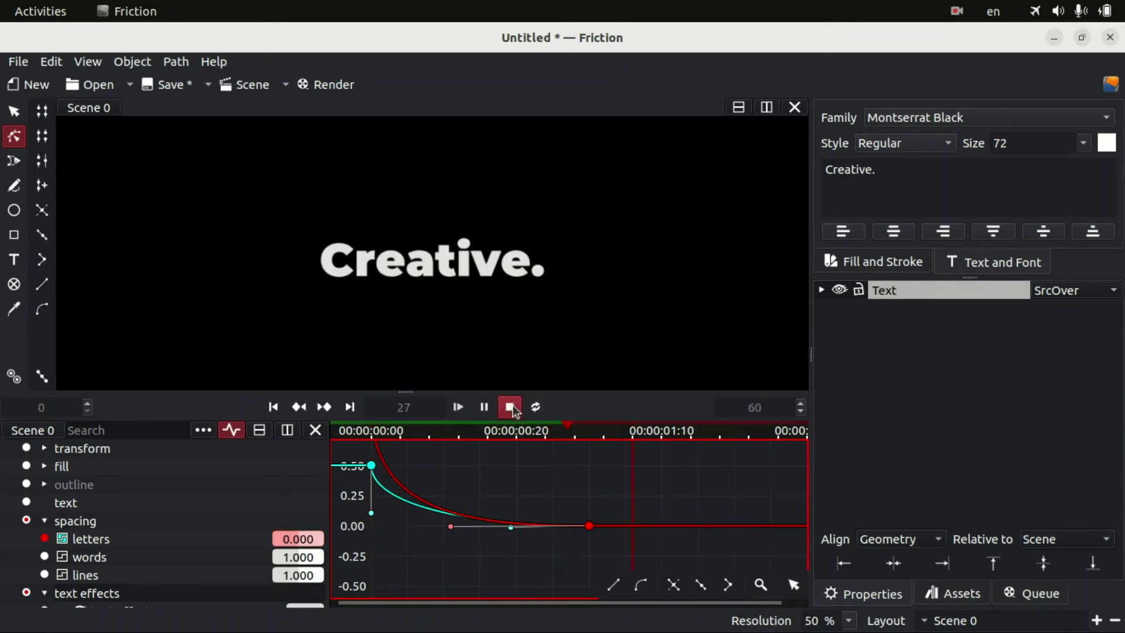
pyautogui.click(510, 405)
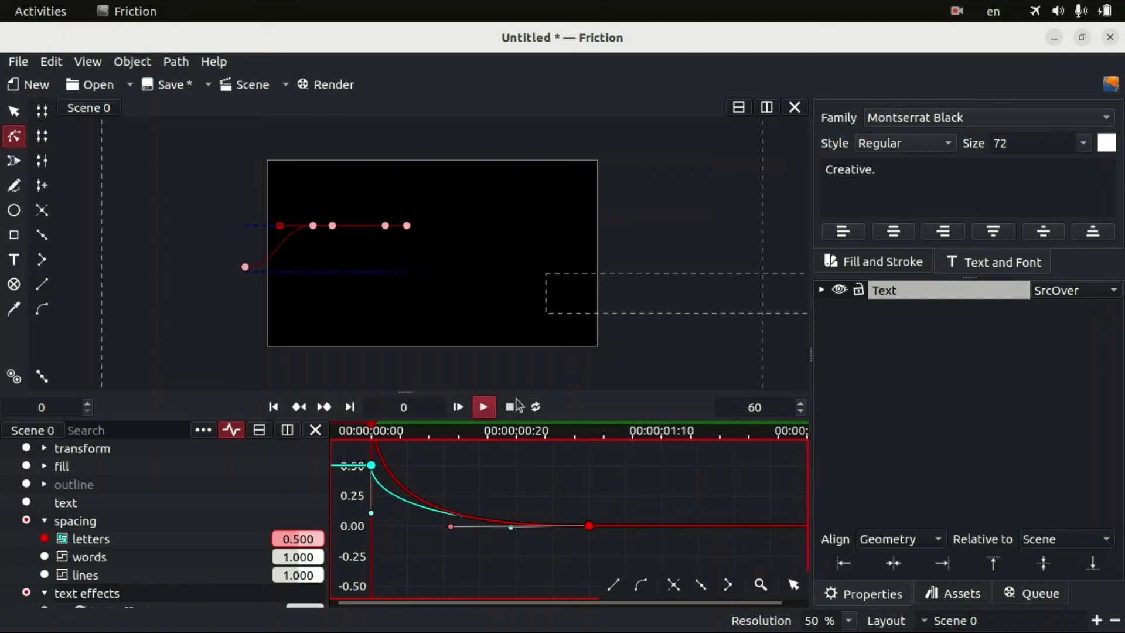
pyautogui.click(483, 406)
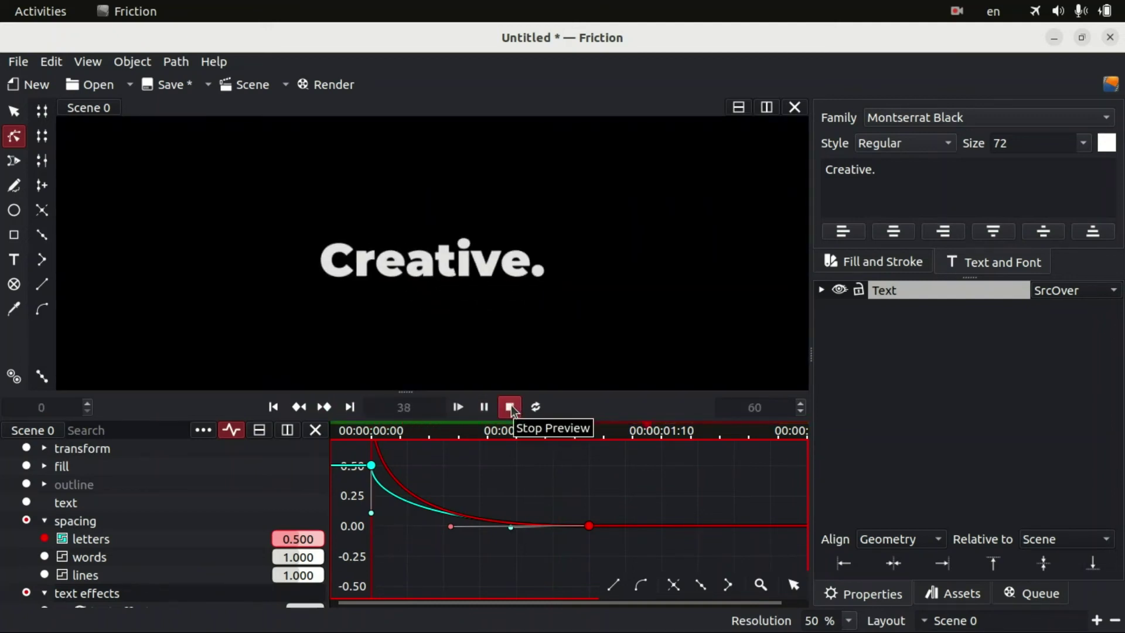
pyautogui.click(509, 407)
pyautogui.click(494, 408)
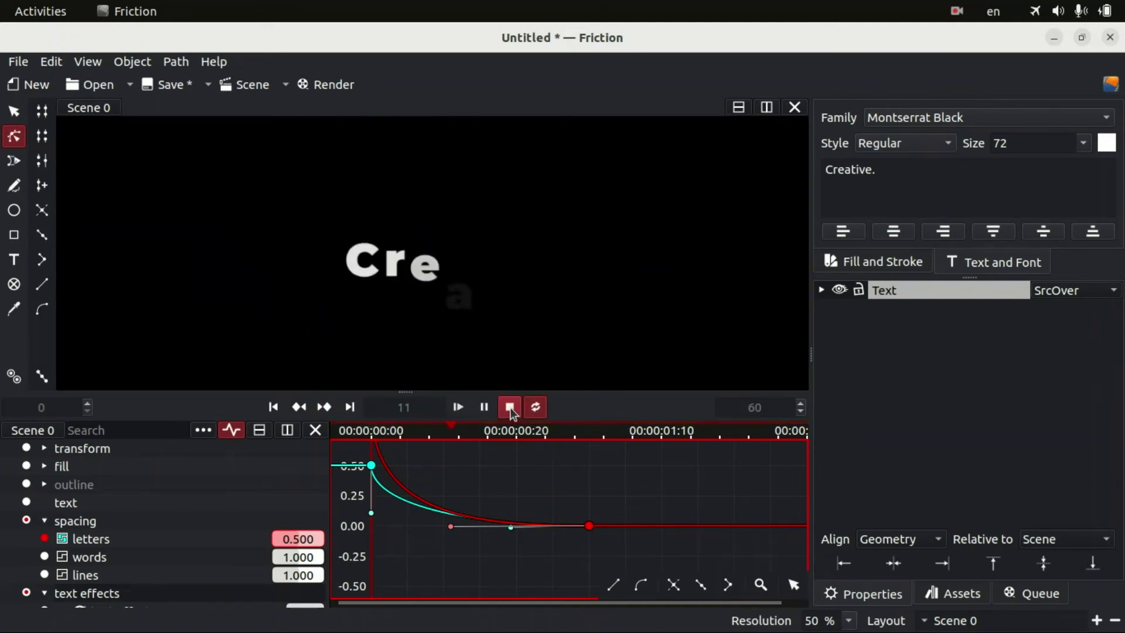
pyautogui.click(510, 406)
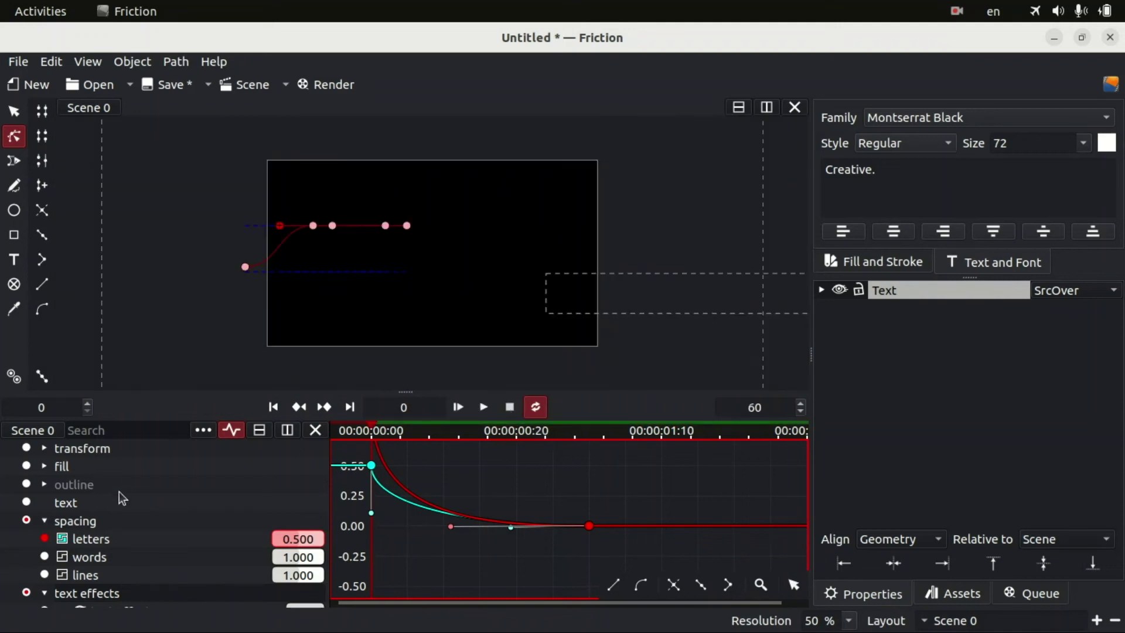
# - Collapse the Text layer's properties and return from the graph editor to the keyframe timeline at frame 30
pyautogui.scroll(1, 122, 498)
pyautogui.click(9, 449)
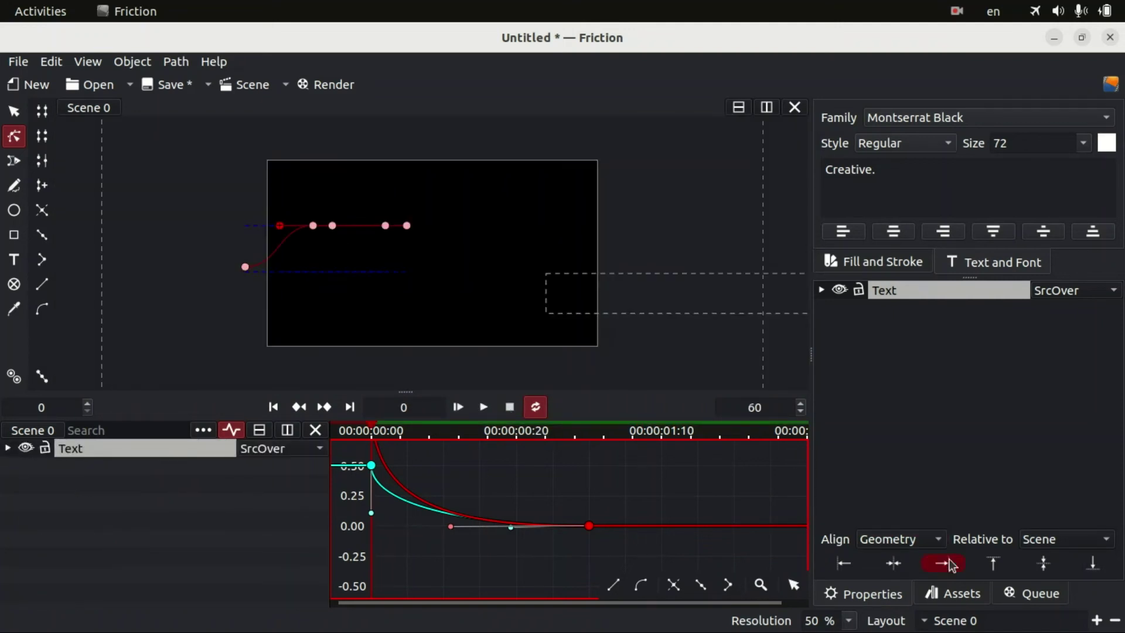
pyautogui.click(14, 111)
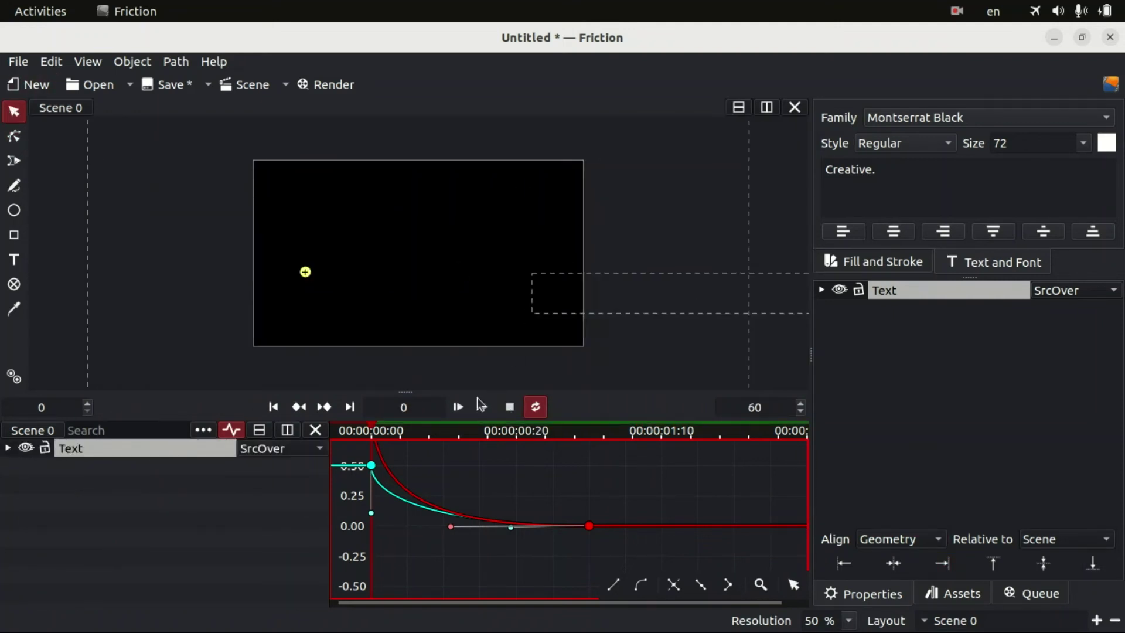
pyautogui.click(245, 431)
pyautogui.moveTo(473, 437); pyautogui.dragTo(619, 436)
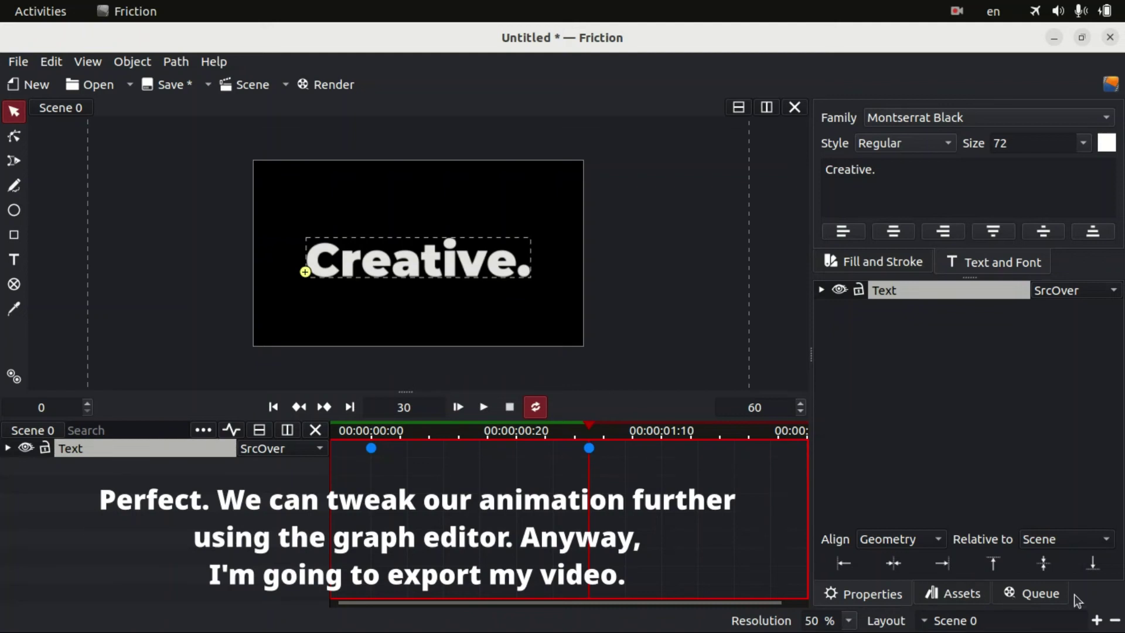
# - Add Scene 0 to the render queue and expand its render settings
pyautogui.click(1043, 593)
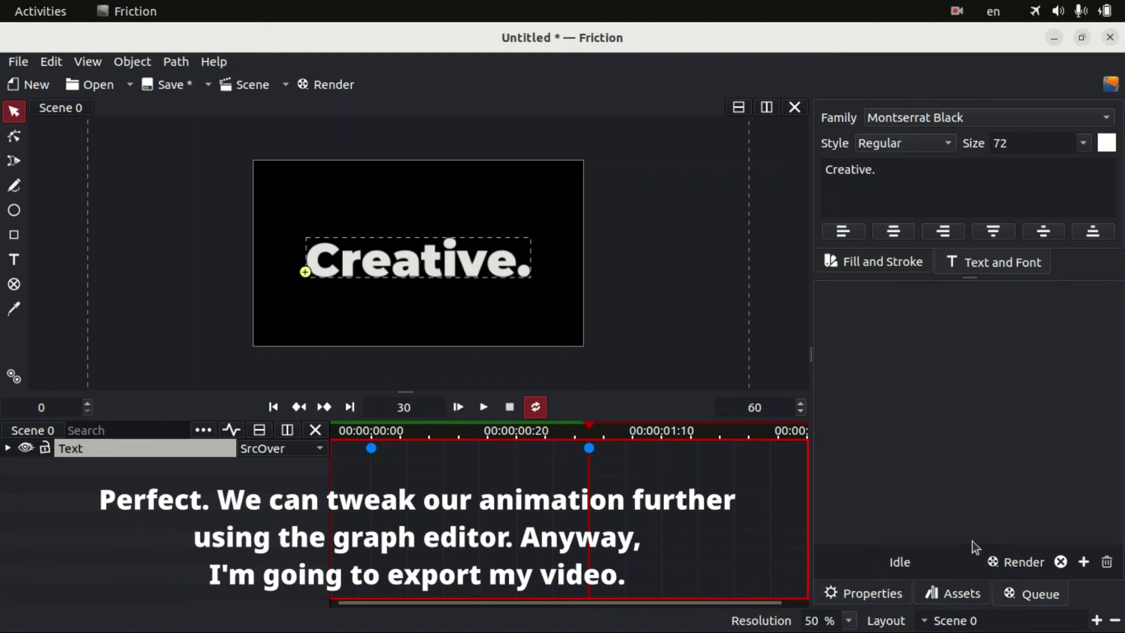
pyautogui.click(1084, 563)
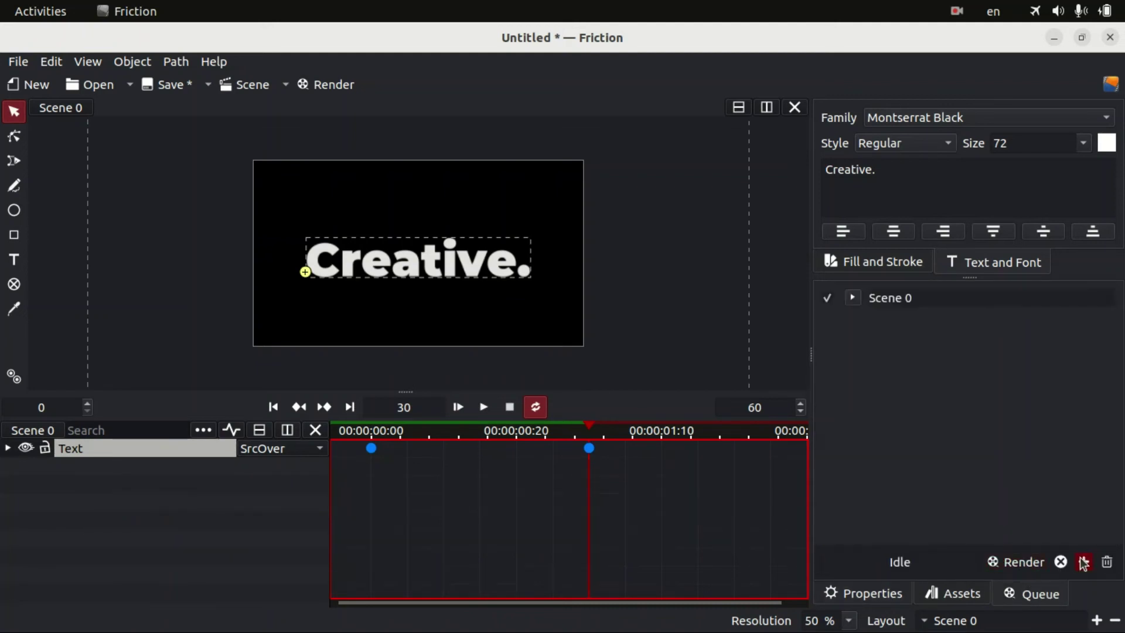
pyautogui.click(853, 299)
pyautogui.scroll(-1, 1119, 352)
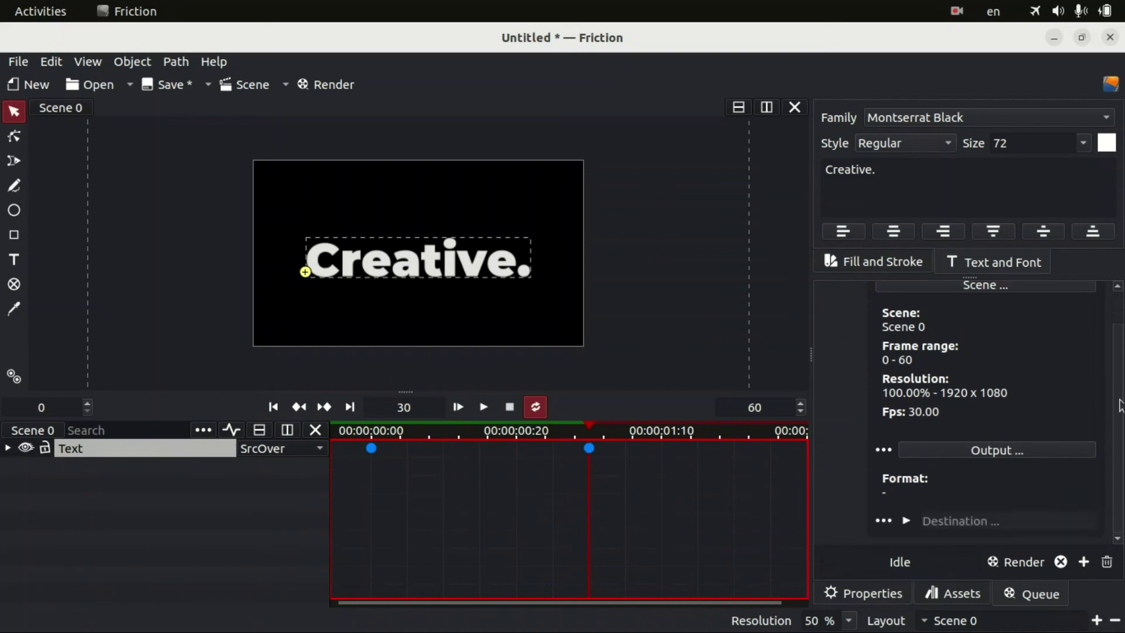
# - Configure the render output as MP4 (MPEG-4 Part 14) with video enabled and a video bitrate of 15 Mbps
pyautogui.click(968, 452)
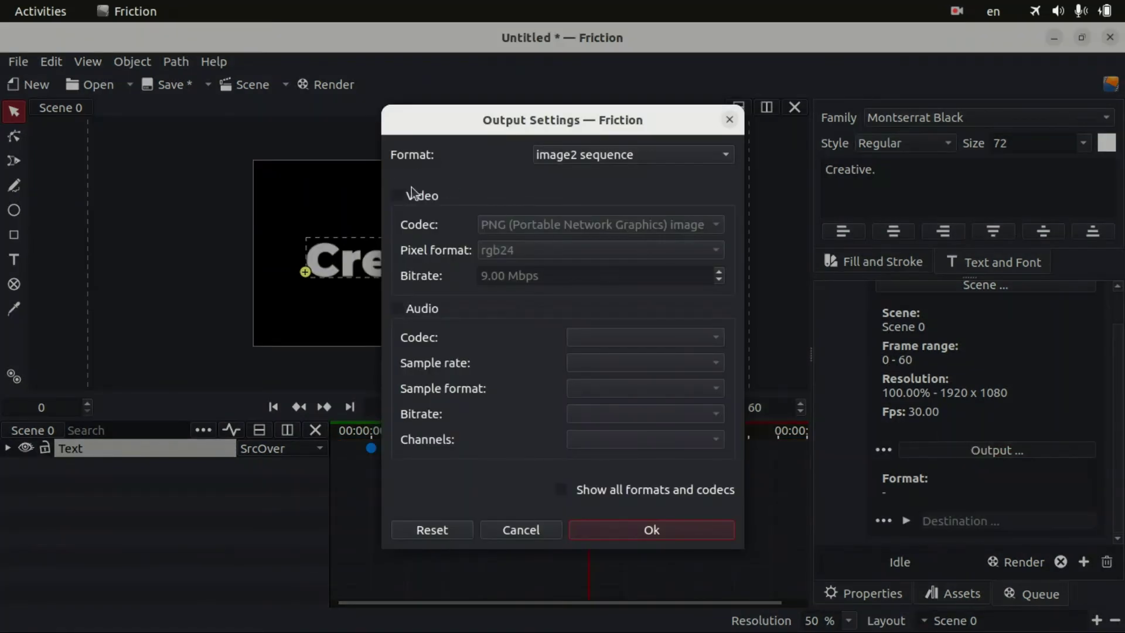
pyautogui.click(425, 195)
pyautogui.click(589, 154)
pyautogui.click(608, 197)
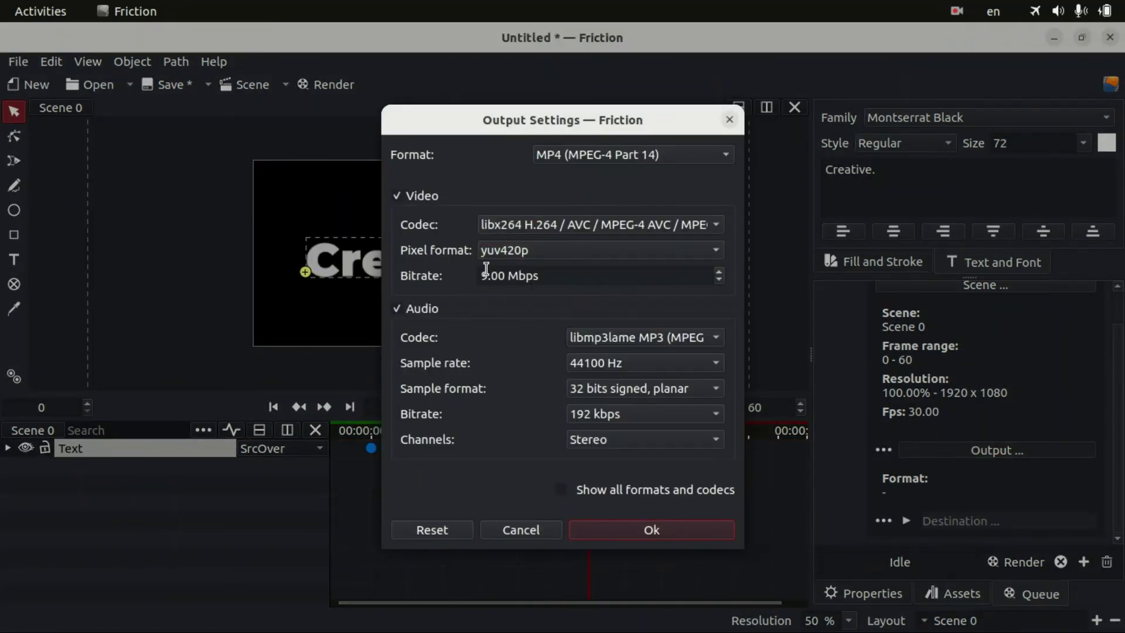
pyautogui.doubleClick(479, 273)
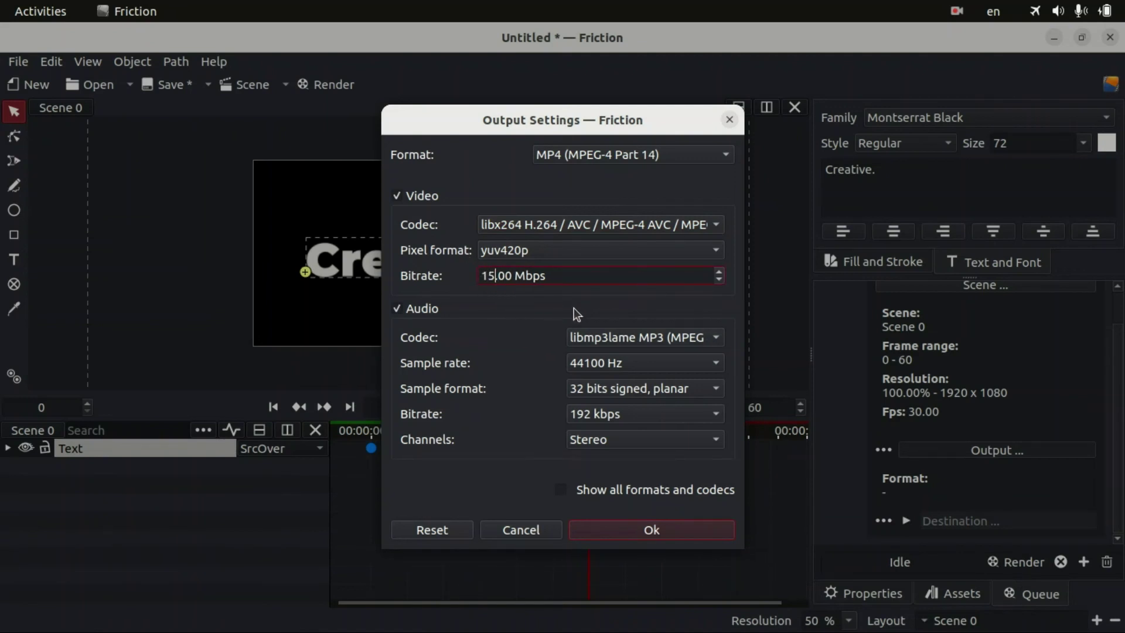
pyautogui.click(656, 531)
# - Set the output file to "creative title animation.mp4" in the home folder and render the queue
pyautogui.moveTo(1119, 387); pyautogui.dragTo(1116, 527)
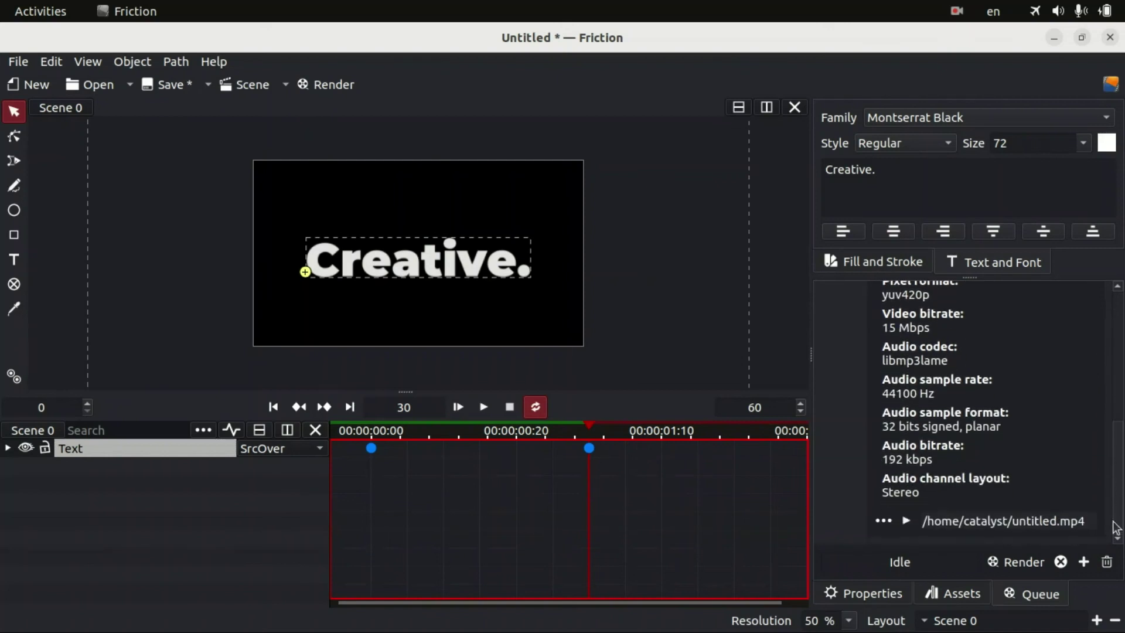
pyautogui.click(884, 521)
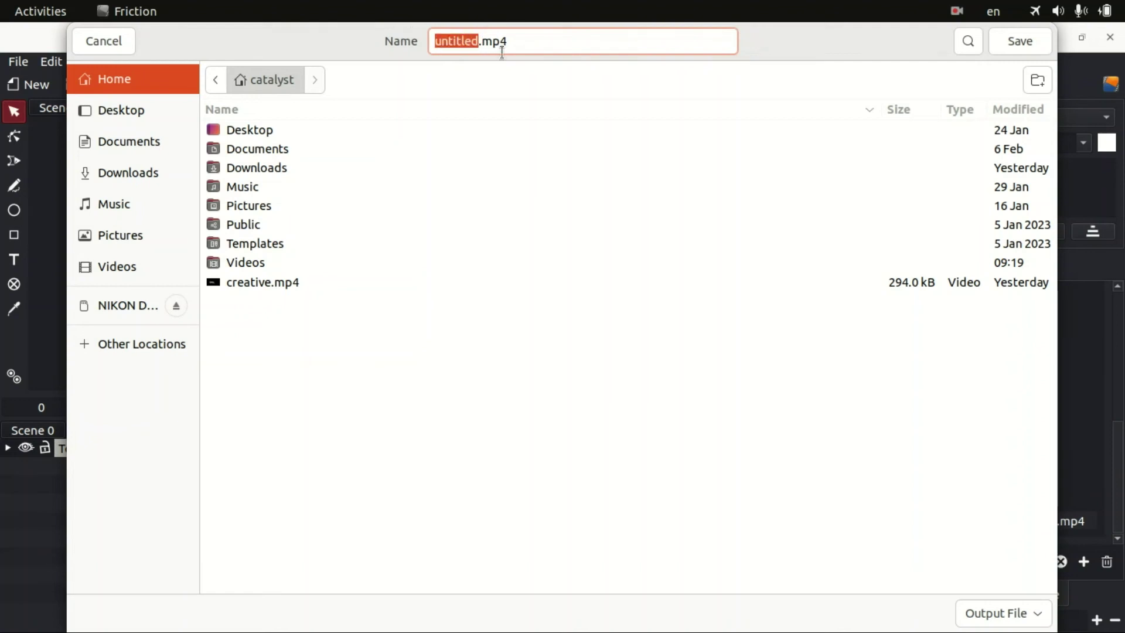
pyautogui.write('creative t')
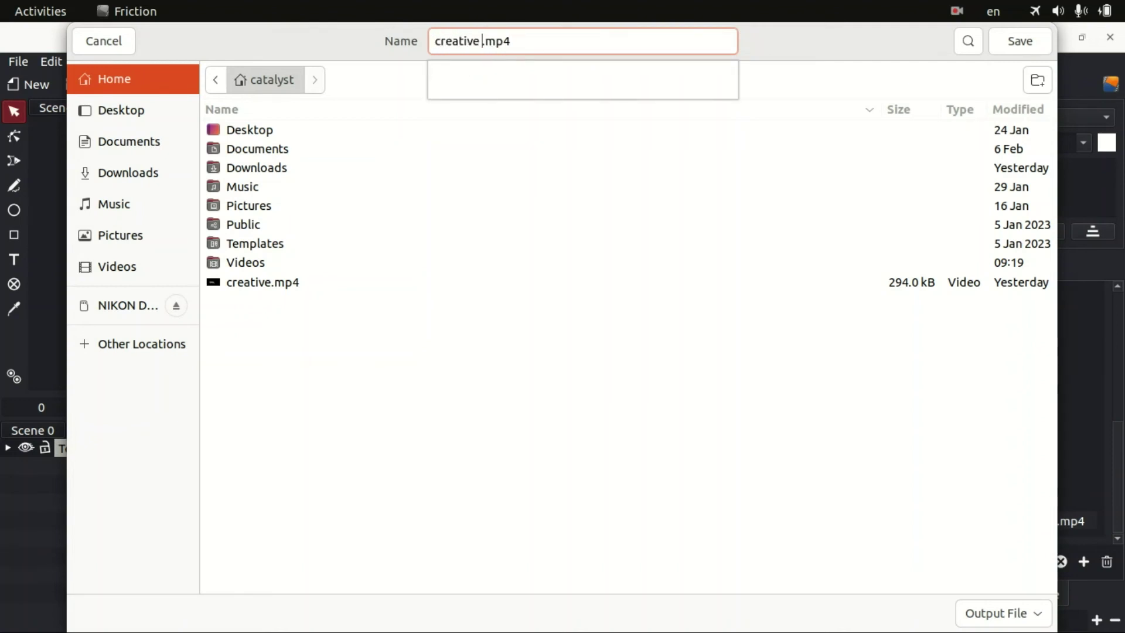
pyautogui.write('itle animation')
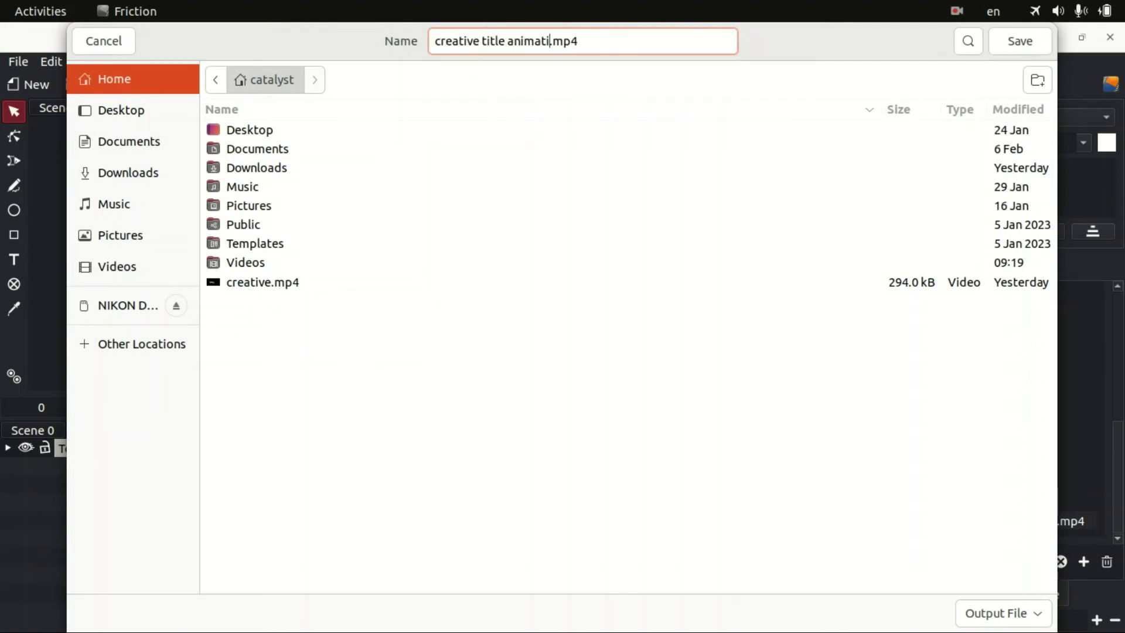
pyautogui.press('Return')
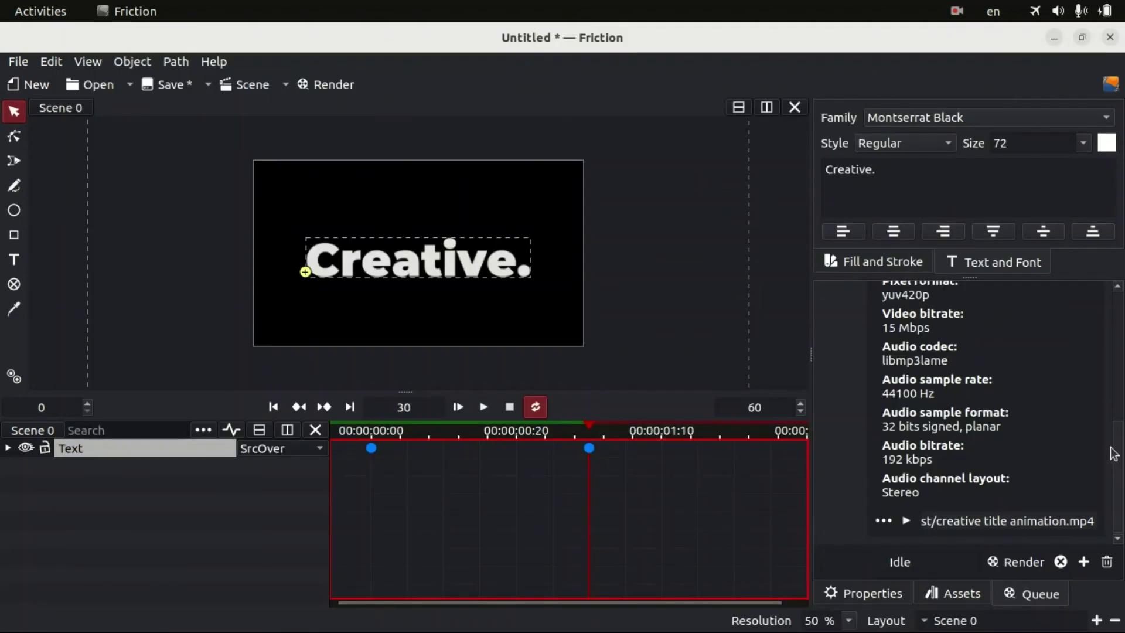
pyautogui.click(1000, 561)
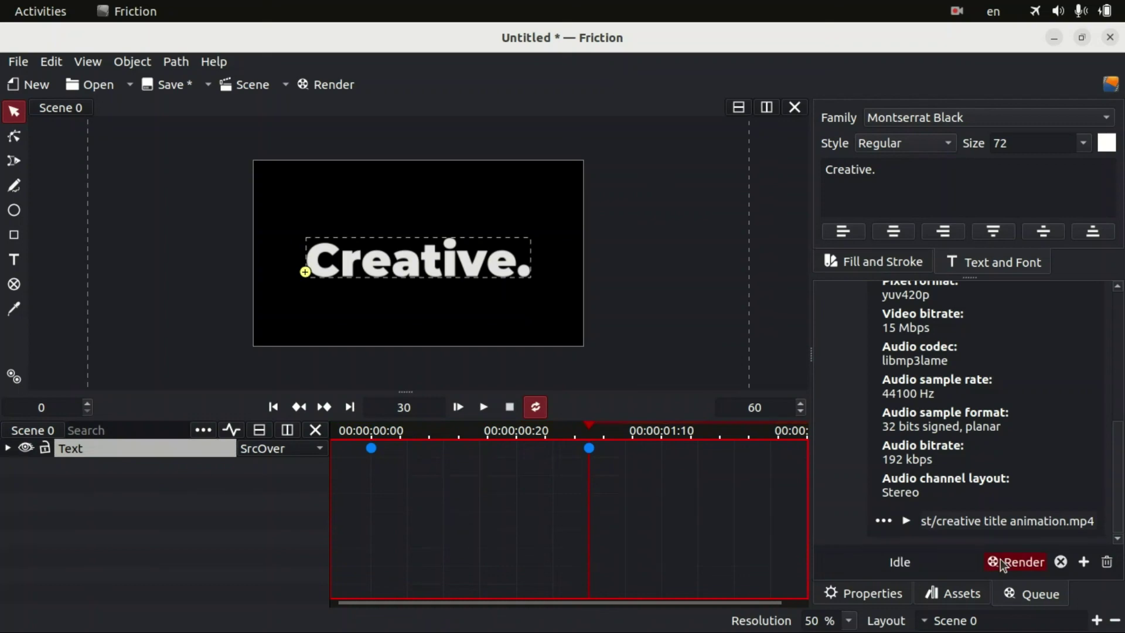
# - Switch to the Files app and play "creative title animation.mp4" in mpv Media Player, looped and full screen
pyautogui.click(1048, 36)
pyautogui.click(24, 241)
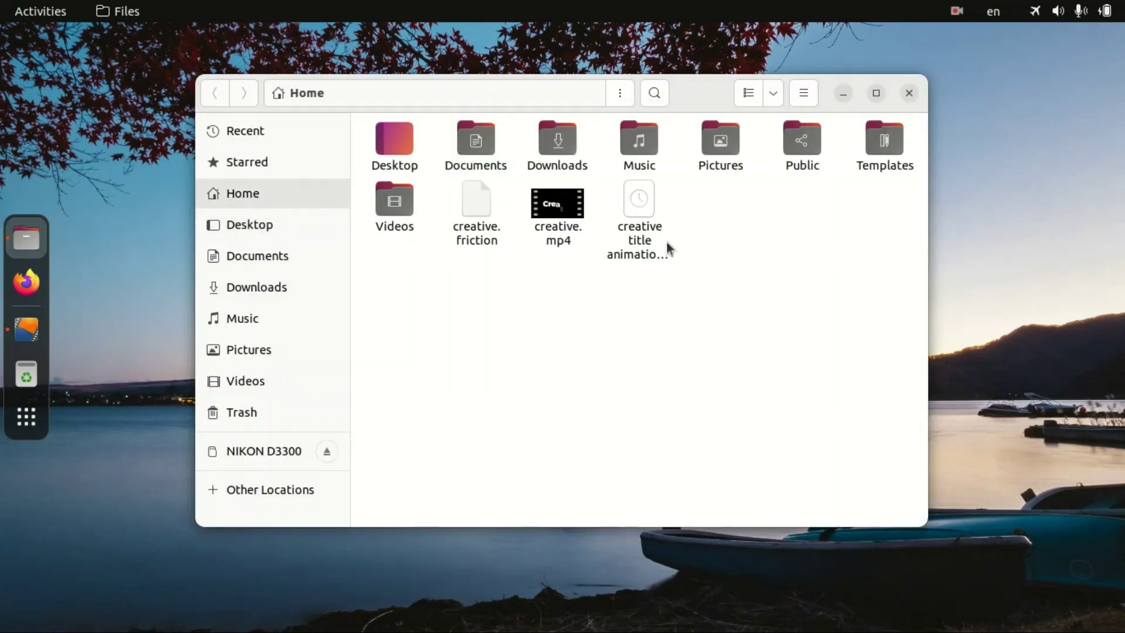
pyautogui.click(643, 237)
pyautogui.rightClick(630, 214)
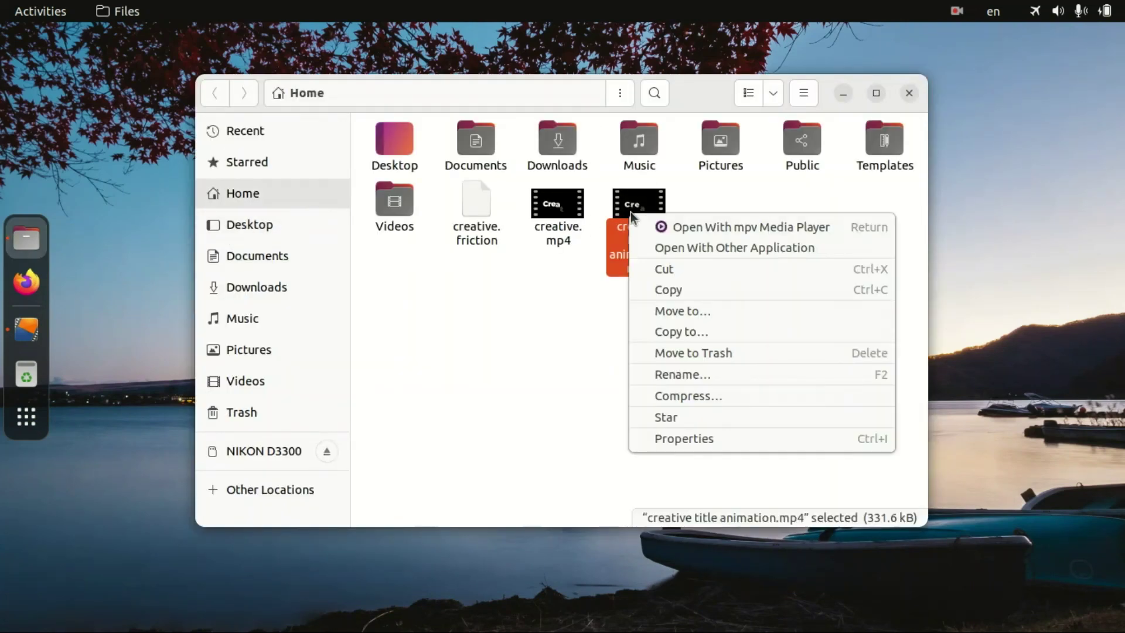
pyautogui.click(731, 233)
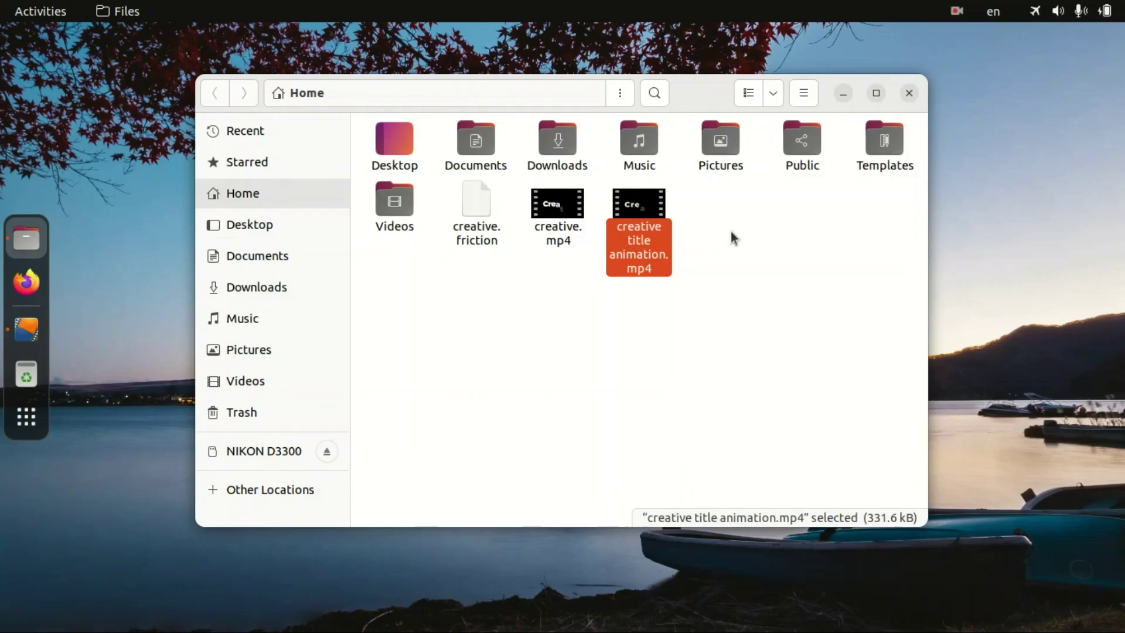
pyautogui.hotkey('shift', 'l')
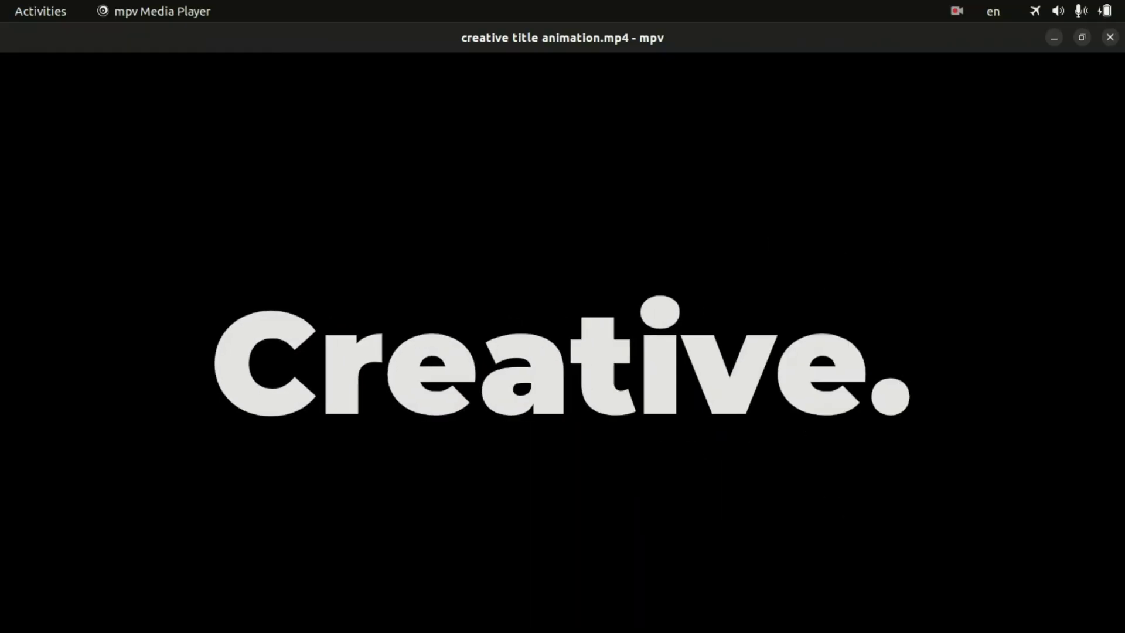
pyautogui.press('f')
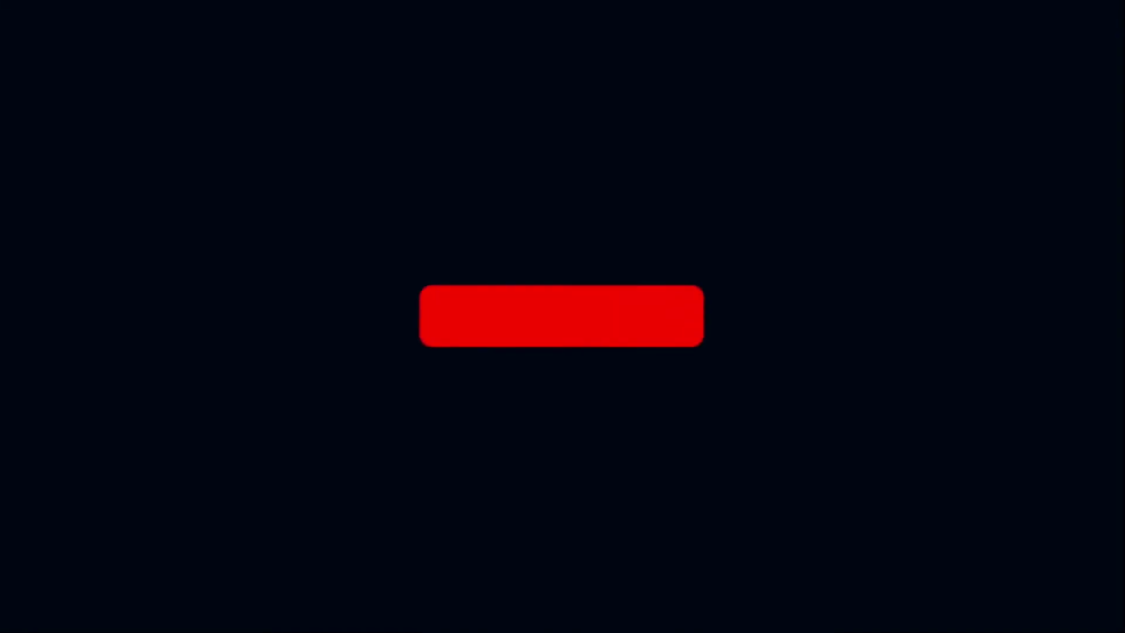